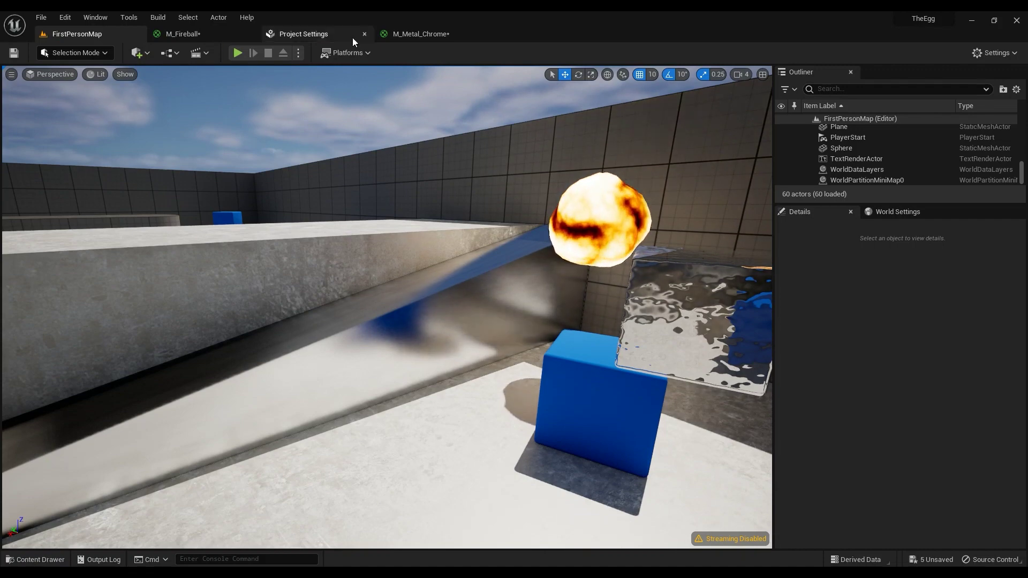
Select the level's ramp and show the StarterContent Materials folder containing M_Metal_Chrome.
left_click(413, 33)
scroll(541, 198, "up", 1)
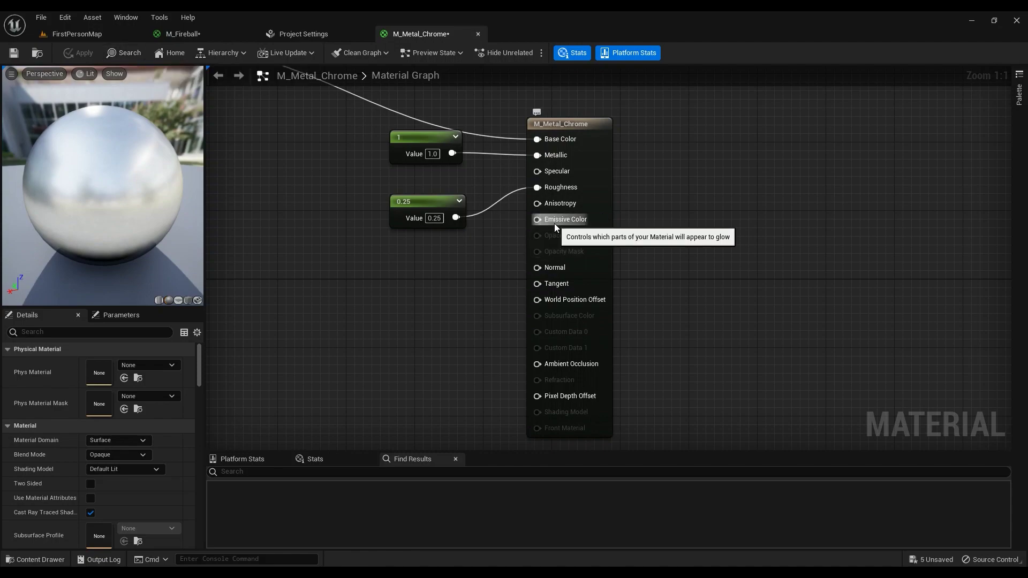
left_click(71, 36)
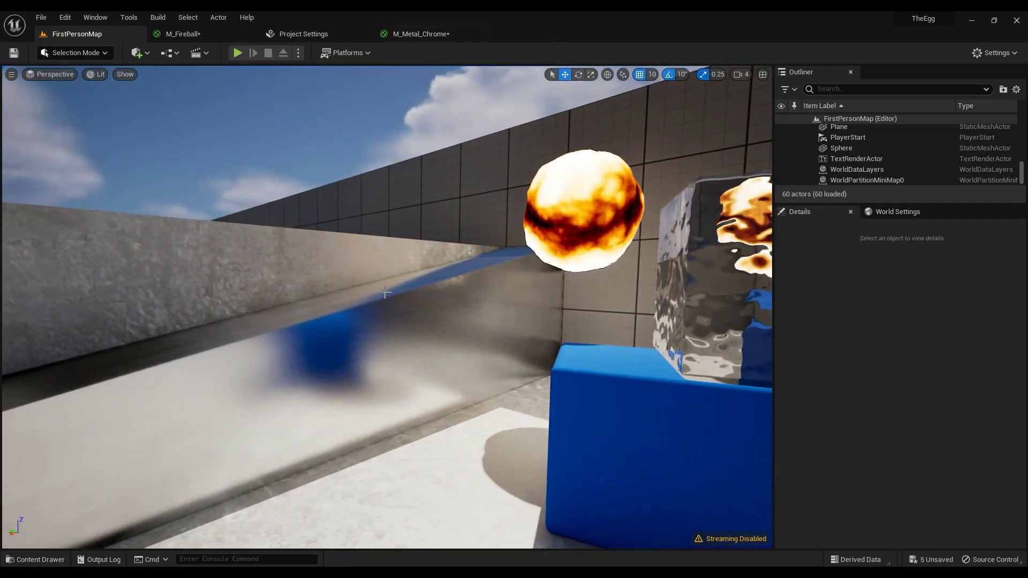
left_click(257, 407)
left_click(38, 559)
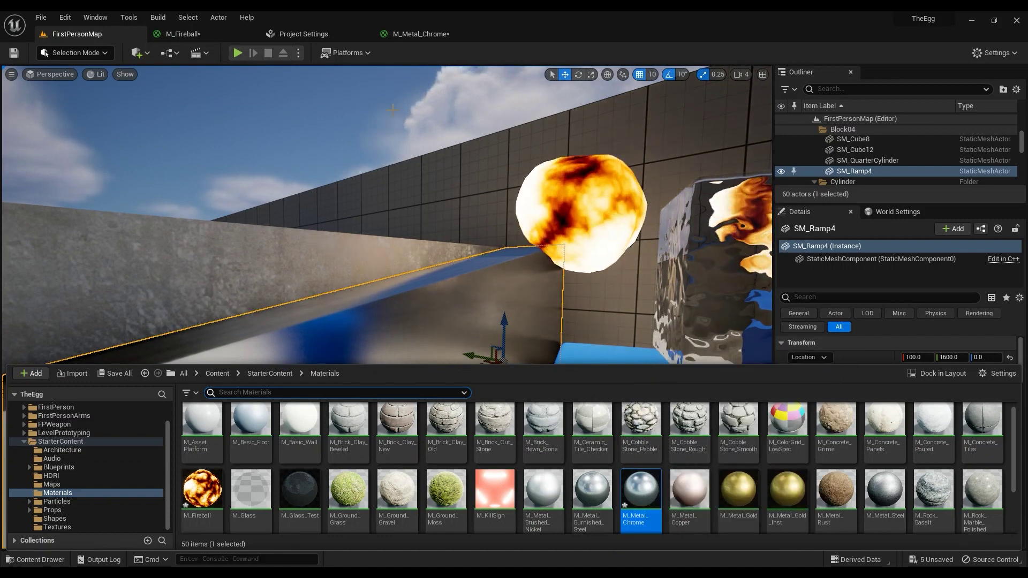
Wire a new Constant of 1 into M_Metal_Chrome's Anisotropy input, placed below the 0.25 node.
left_click(405, 35)
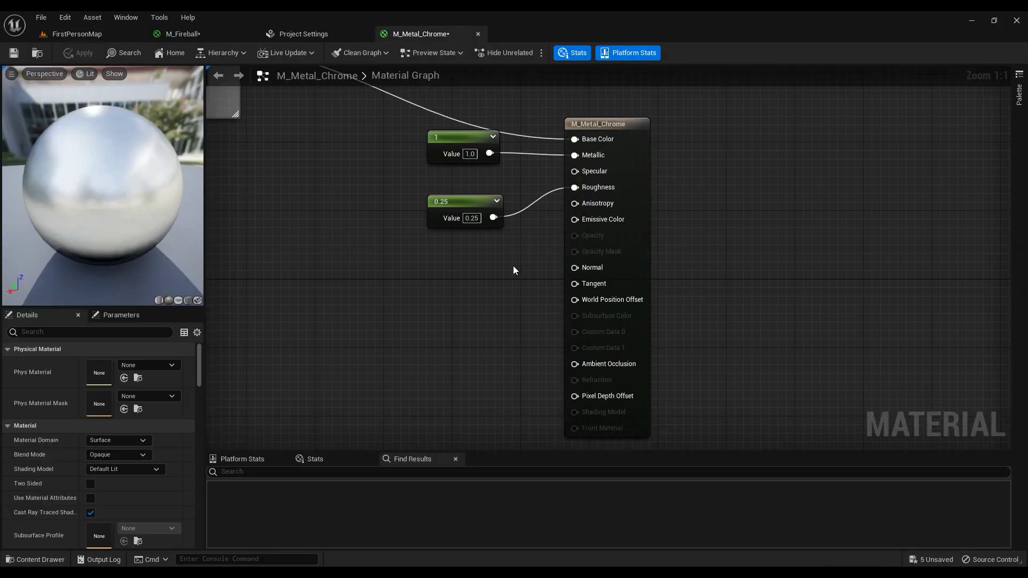
left_click(434, 288)
left_click_drag(496, 306, 574, 204)
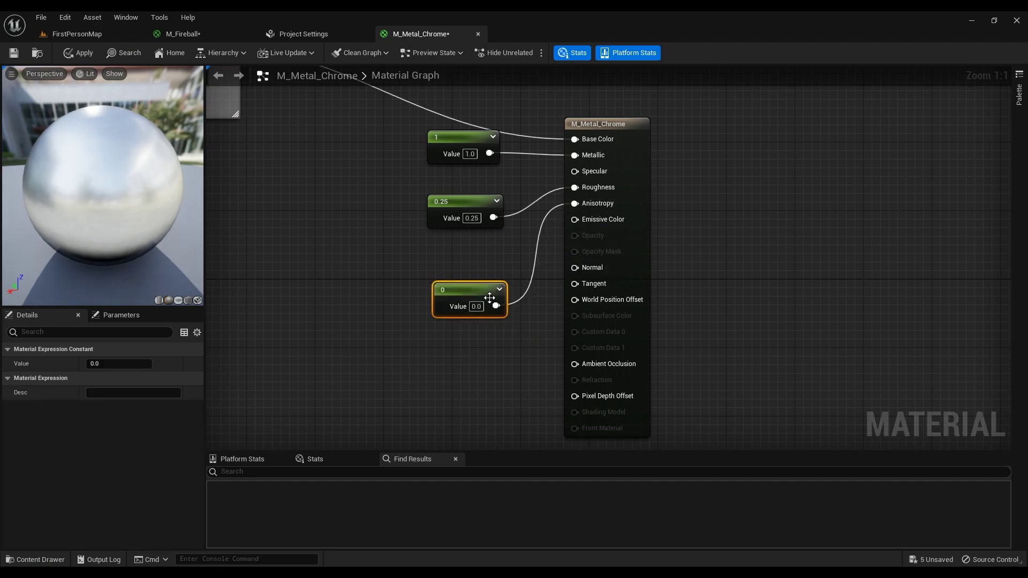
left_click_drag(448, 290, 433, 271)
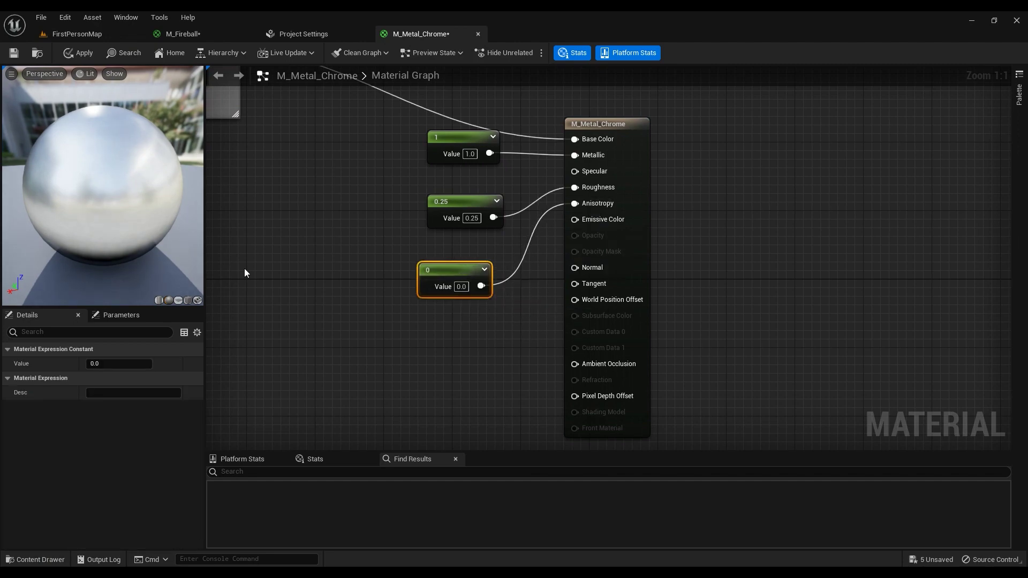
left_click(103, 366)
type("1")
key("Return")
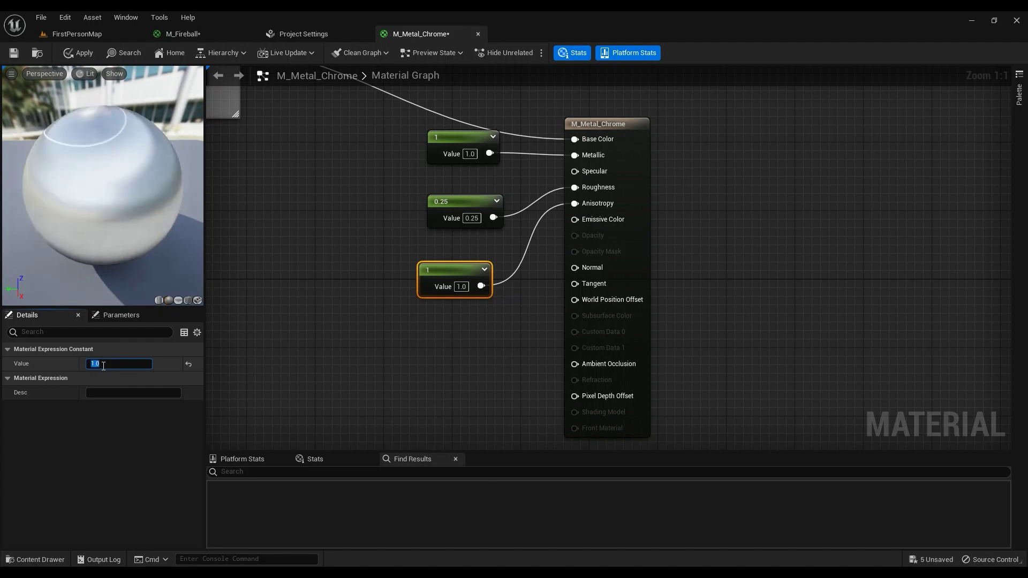
left_click_drag(56, 203, 91, 206)
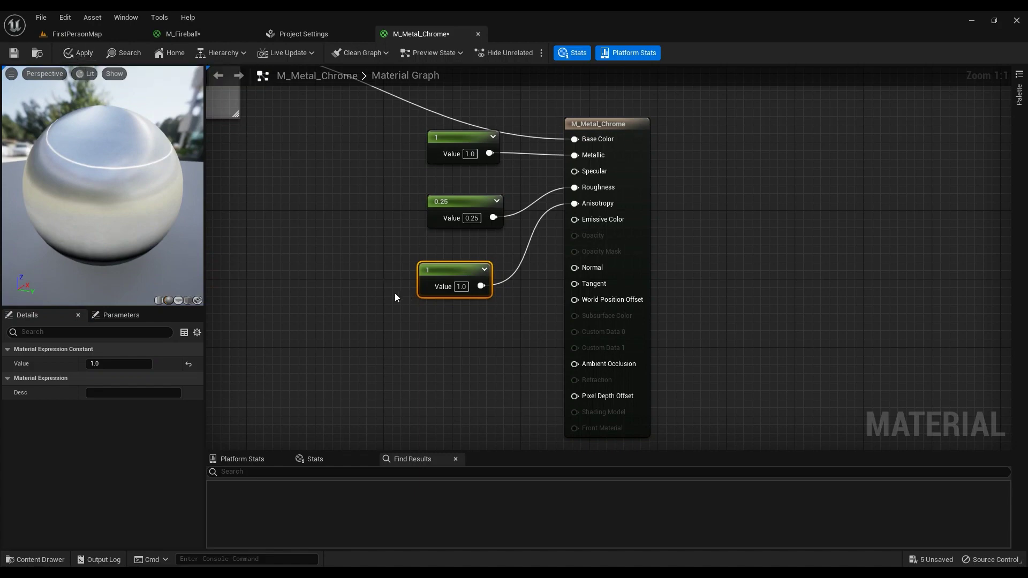
right_click_drag(392, 317, 399, 241)
left_click_drag(467, 201, 476, 175)
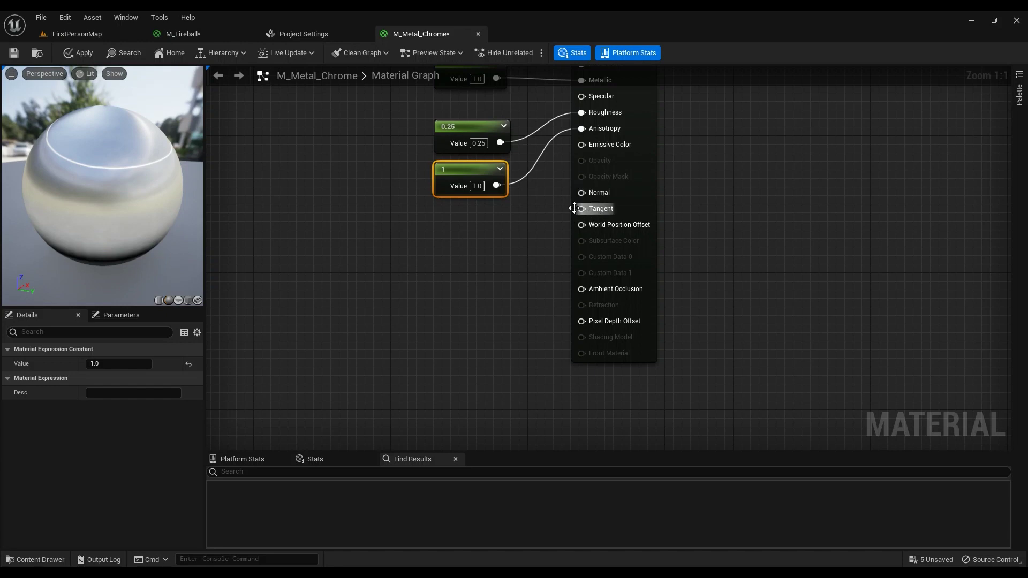
Place a Constant node and duplicate it to make a pair of zero constants.
right_click_drag(509, 257, 542, 253)
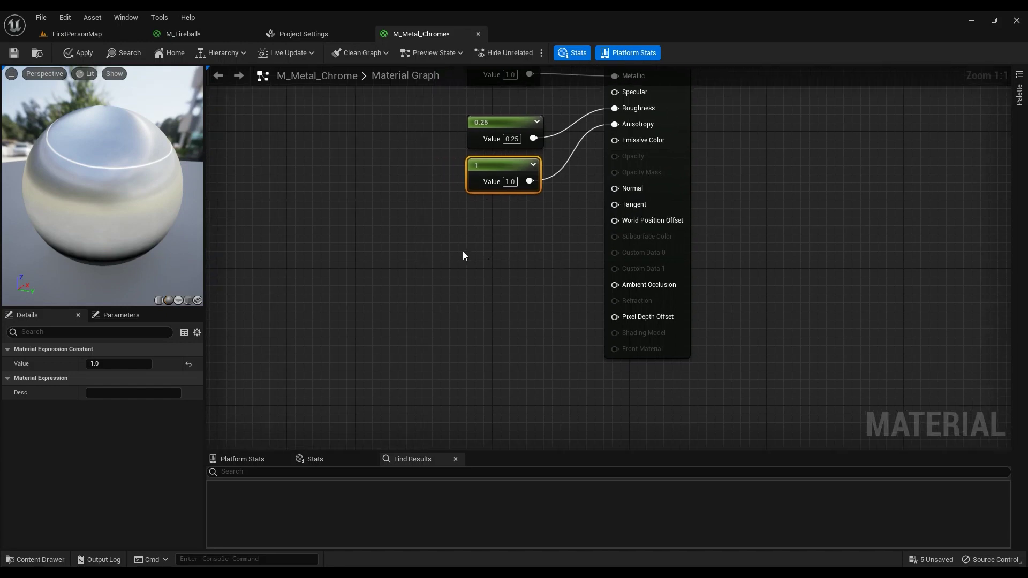
left_click(431, 248)
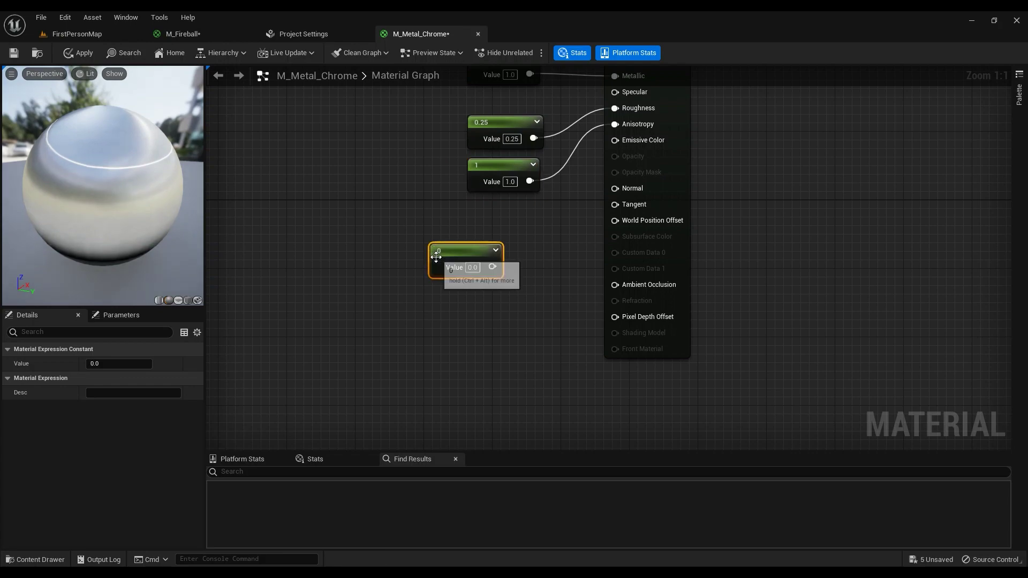
left_click_drag(476, 266, 445, 249)
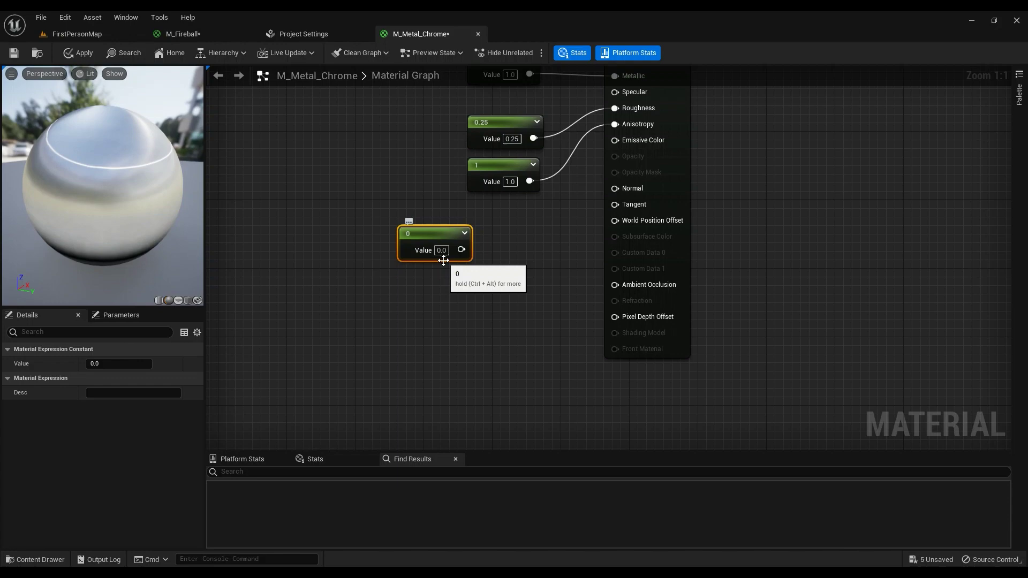
key("ctrl+d")
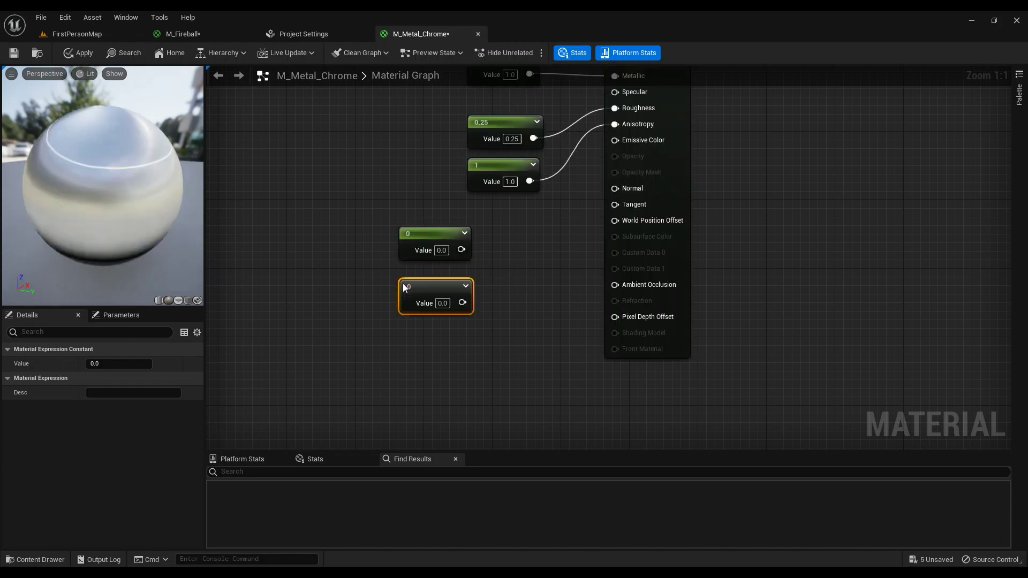
Combine the two constants in an Append node and wire its output into Tangent.
left_click_drag(461, 250, 489, 271)
type("a")
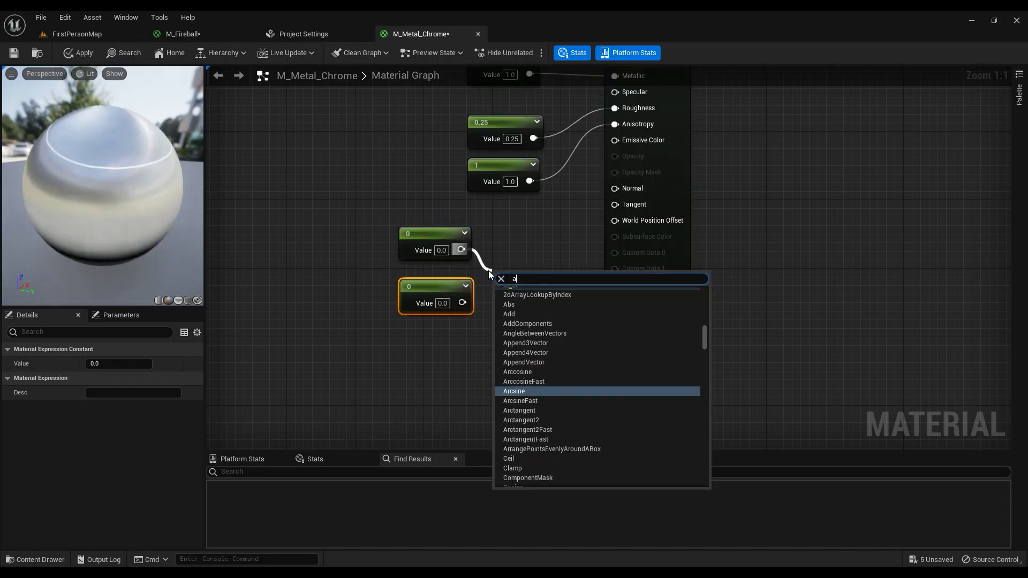
type("ppend")
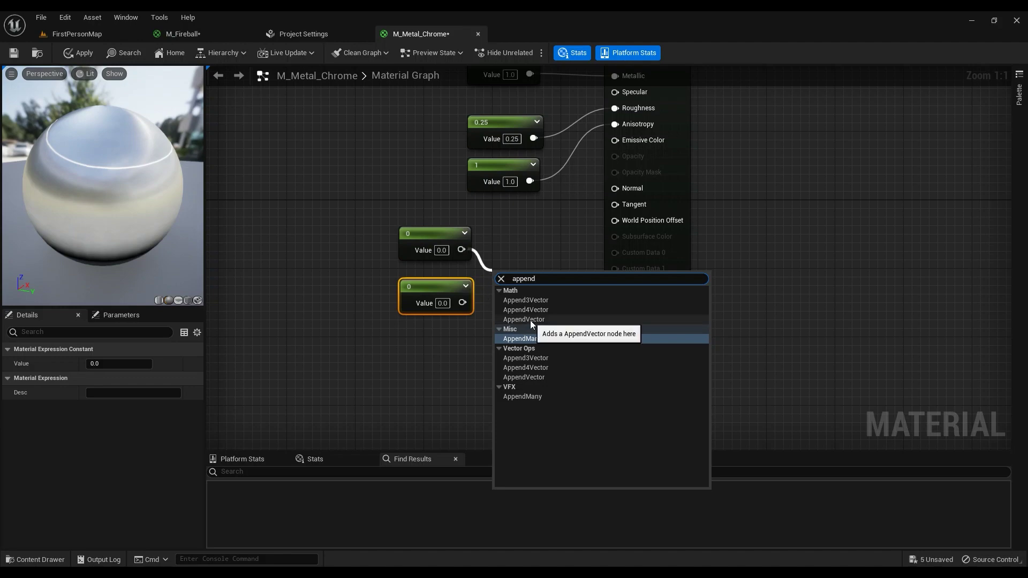
left_click(527, 320)
mouse_move(463, 303)
left_mouse_down()
mouse_move(488, 311)
mouse_move(513, 262)
left_mouse_up()
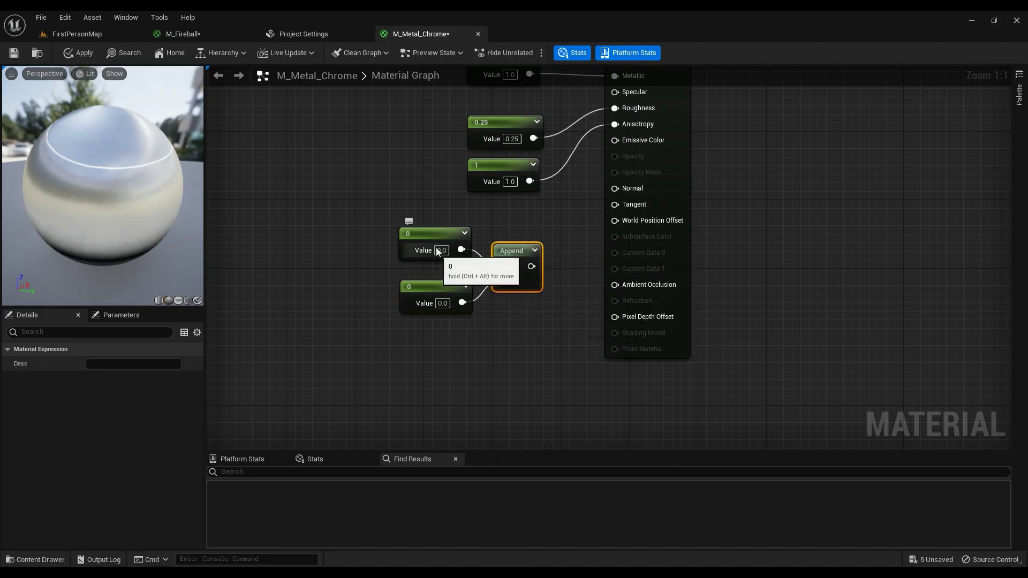
left_click_drag(531, 266, 614, 205)
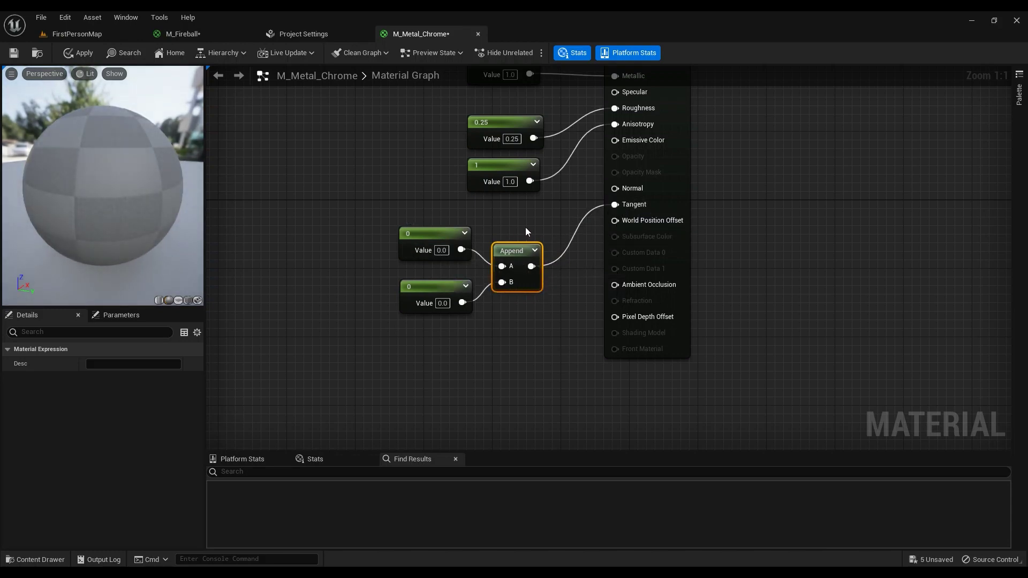
mouse_move(130, 190)
left_mouse_down()
mouse_move(161, 187)
mouse_move(117, 188)
mouse_move(134, 187)
mouse_move(134, 161)
left_mouse_up()
Try the upper tangent constant at 1 and inspect the preview sphere's reflections.
left_click(441, 250)
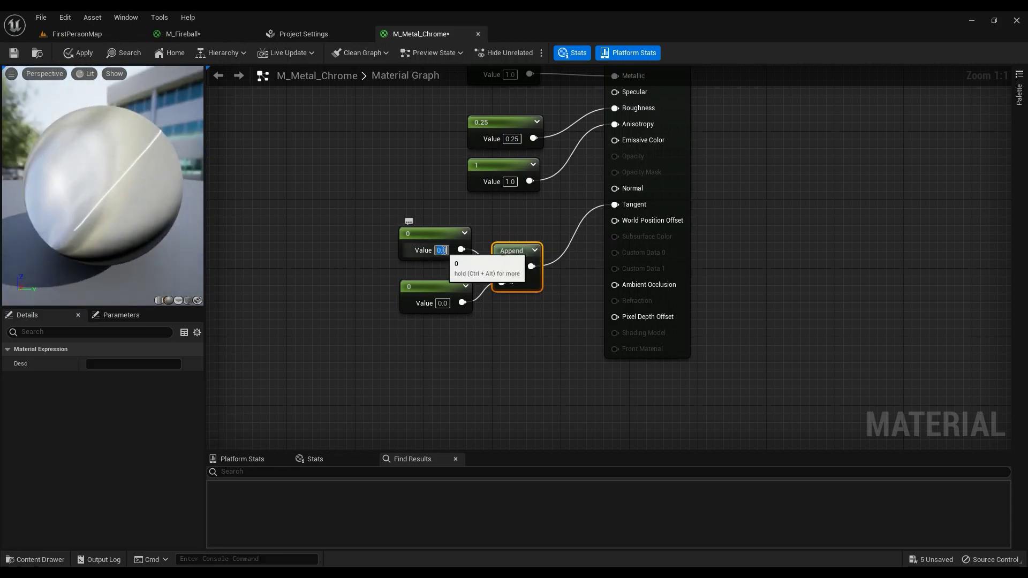
type("1")
key("Return")
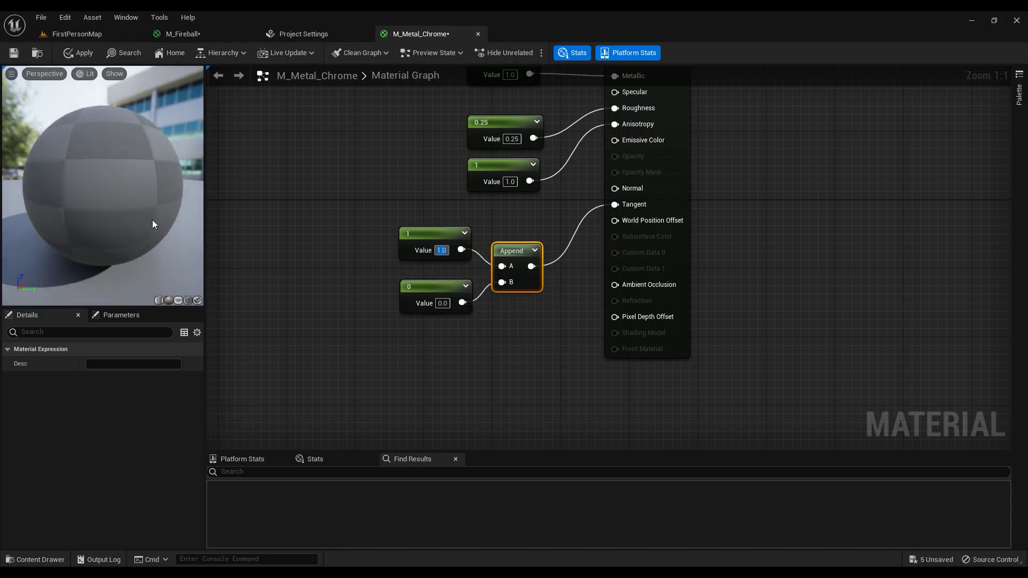
mouse_move(119, 206)
left_mouse_down()
mouse_move(83, 210)
mouse_move(38, 179)
left_mouse_up()
left_click_drag(165, 213, 117, 216)
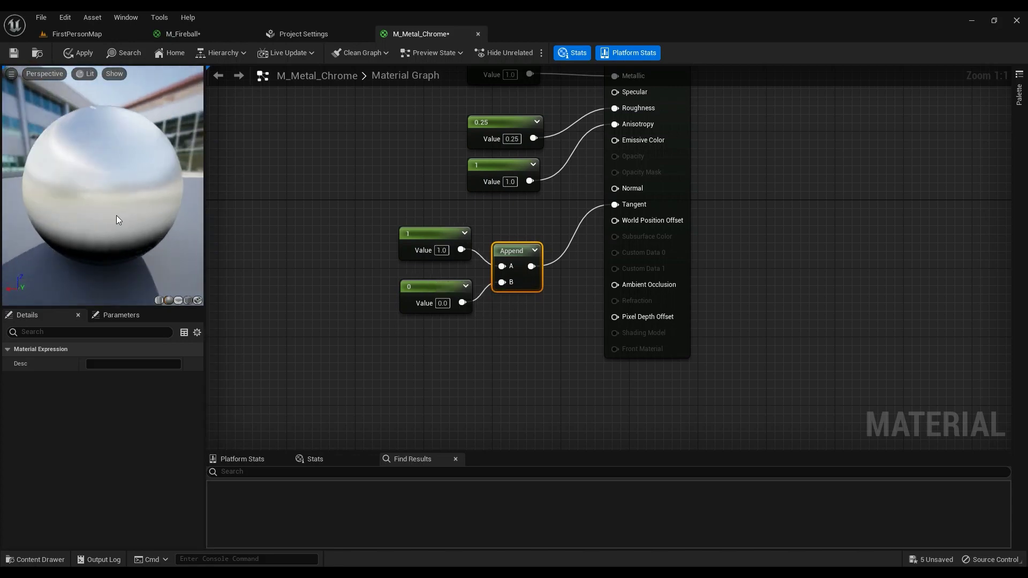
Set the tangent constants to 0 and 1 for a vertical streak, then apply the material.
left_click(442, 250)
type("0")
key("Return")
left_click(442, 303)
type("1")
key("Return")
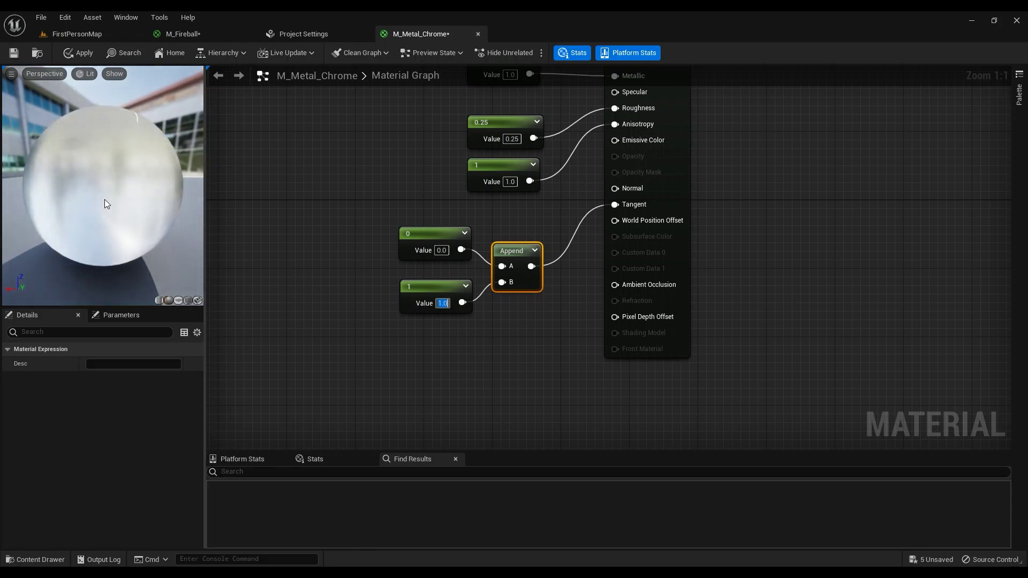
mouse_move(104, 199)
left_mouse_down()
mouse_move(134, 203)
mouse_move(102, 246)
left_mouse_up()
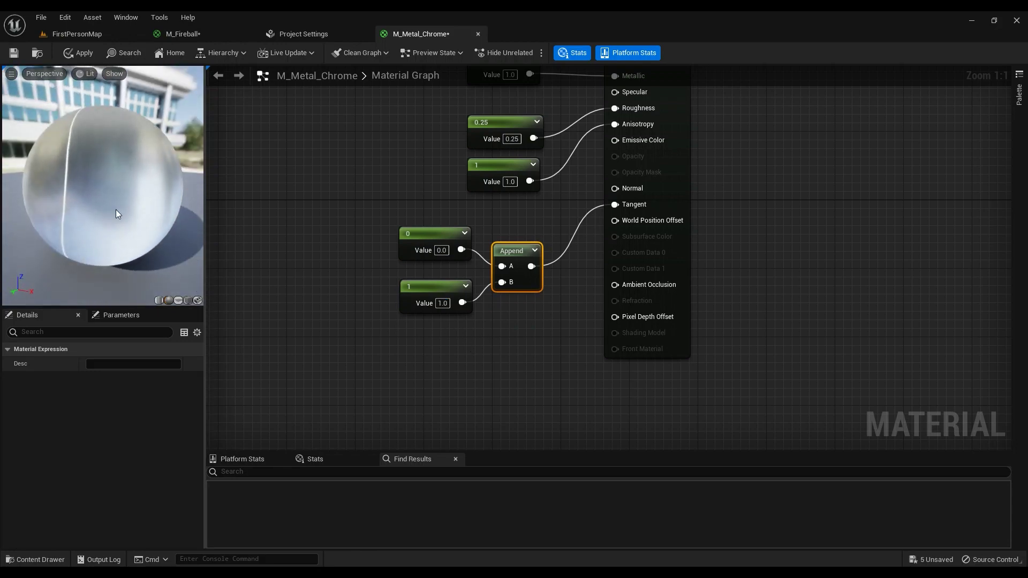
right_click_drag(484, 217, 429, 222)
left_click(78, 52)
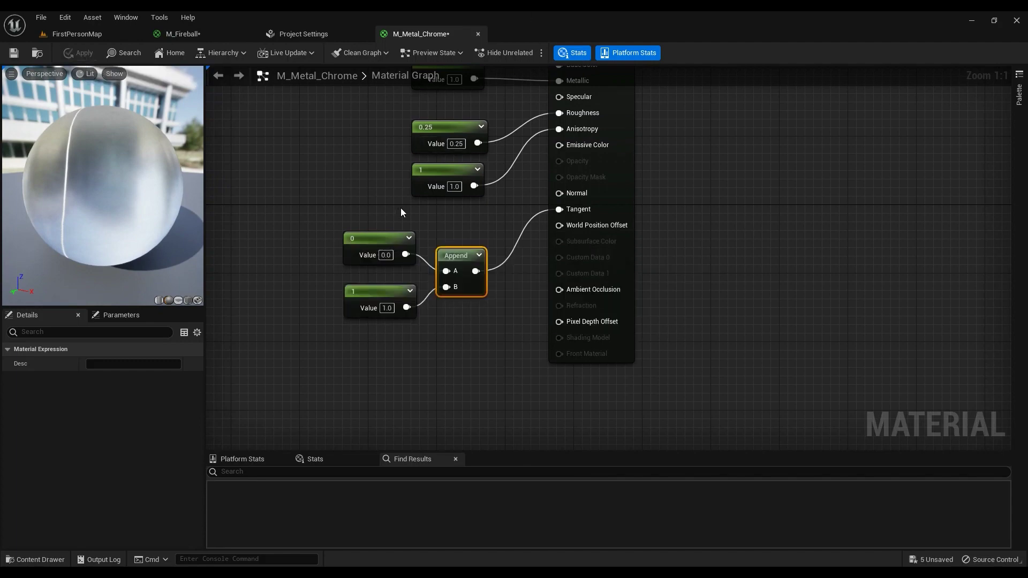
Frame the ramp in the level view to check the chrome material.
right_click_drag(400, 208, 409, 256)
left_click_drag(329, 117, 521, 390)
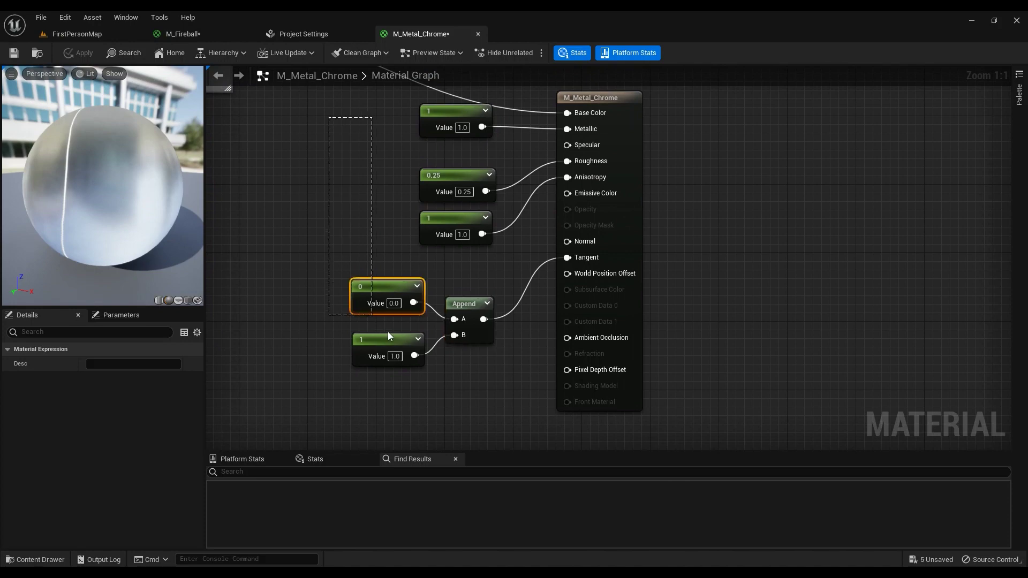
left_click(486, 255)
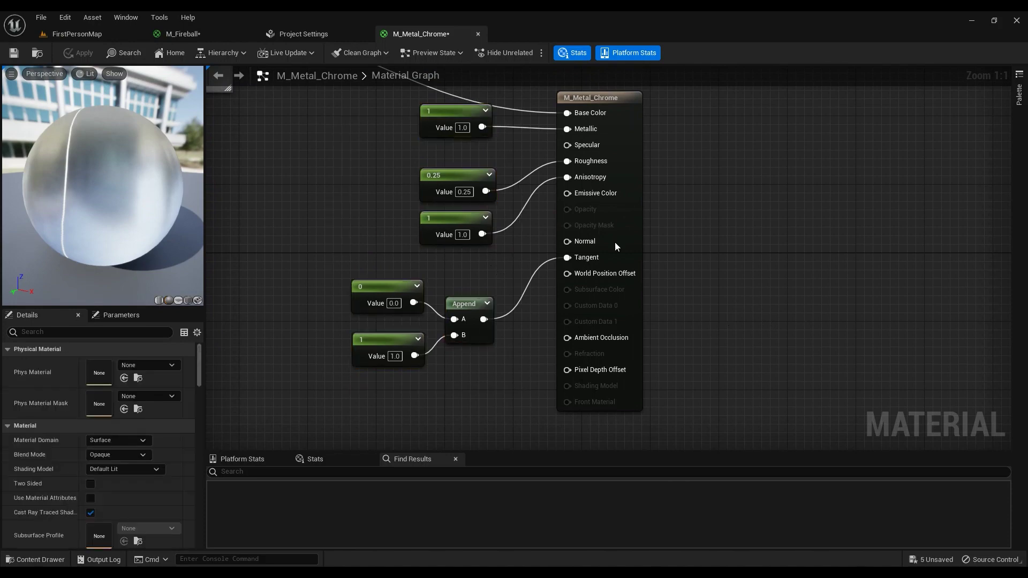
left_click(73, 33)
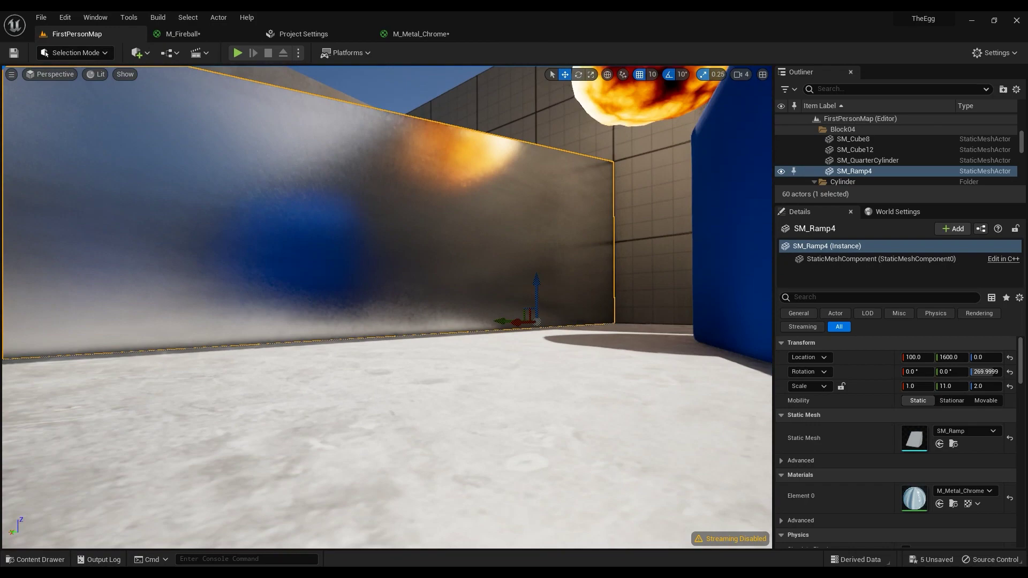
key("f")
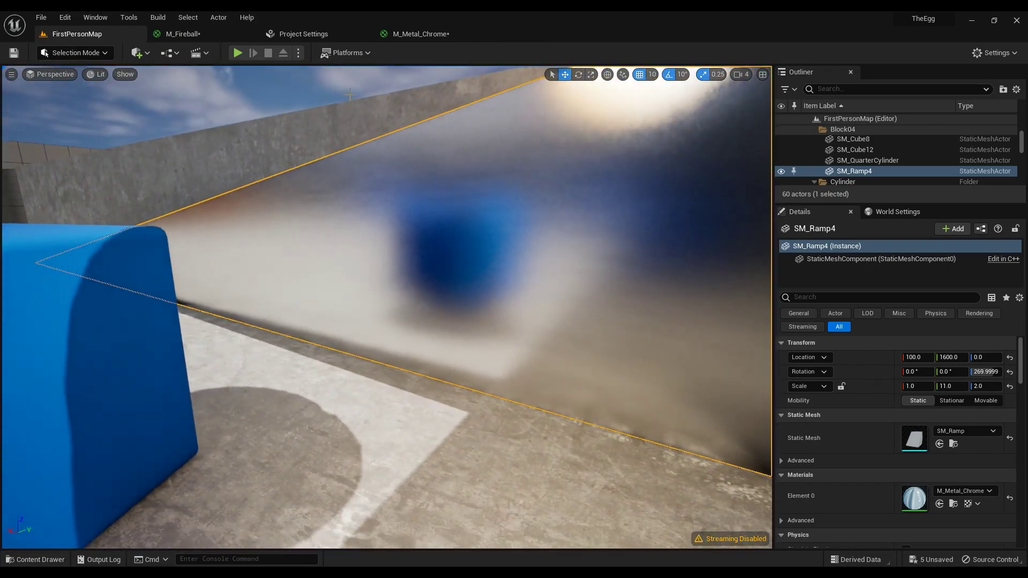
Set the Anisotropy constant to 0 and apply M_Metal_Chrome.
left_click(421, 34)
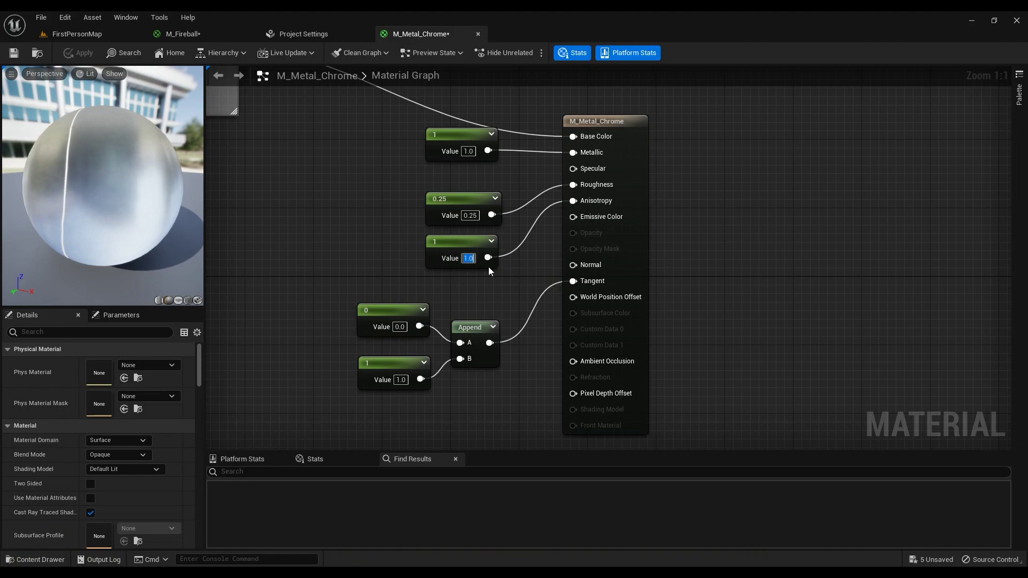
type("0")
key("Return")
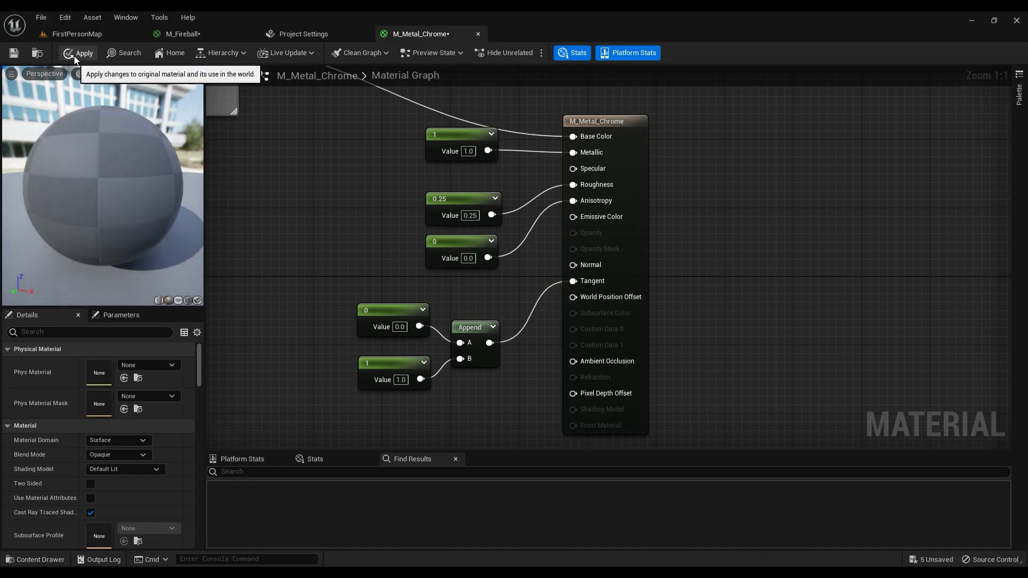
left_click(81, 32)
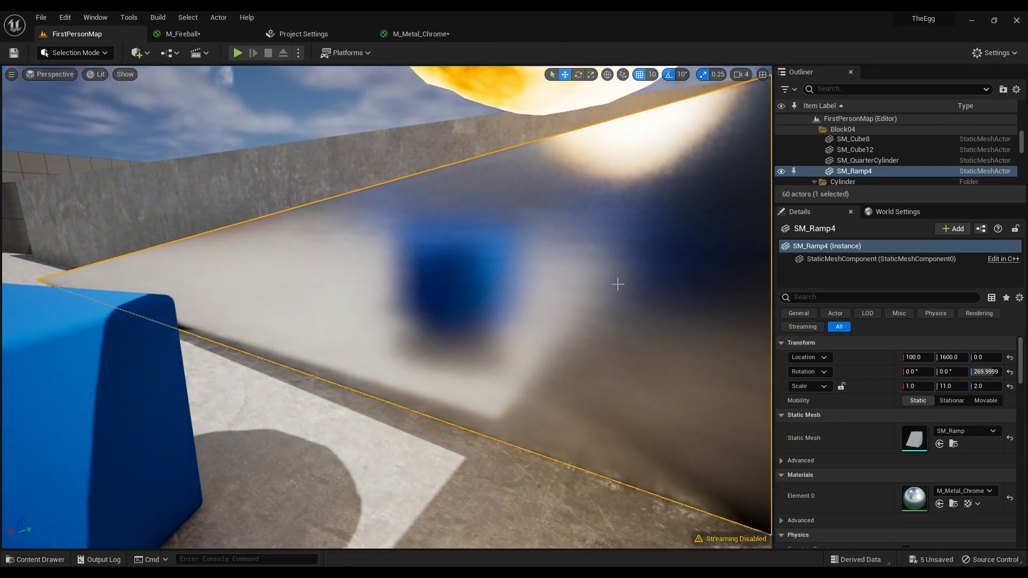
Open Project Settings from the Edit menu to the Lumen rendering reflection options.
left_click(299, 34)
left_click(92, 41)
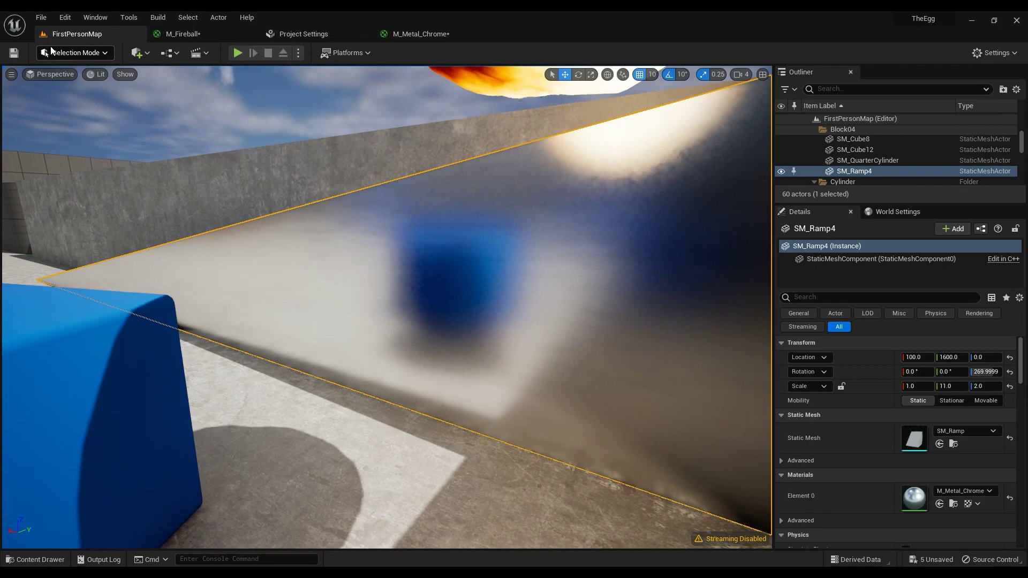
left_click(64, 17)
left_click(95, 172)
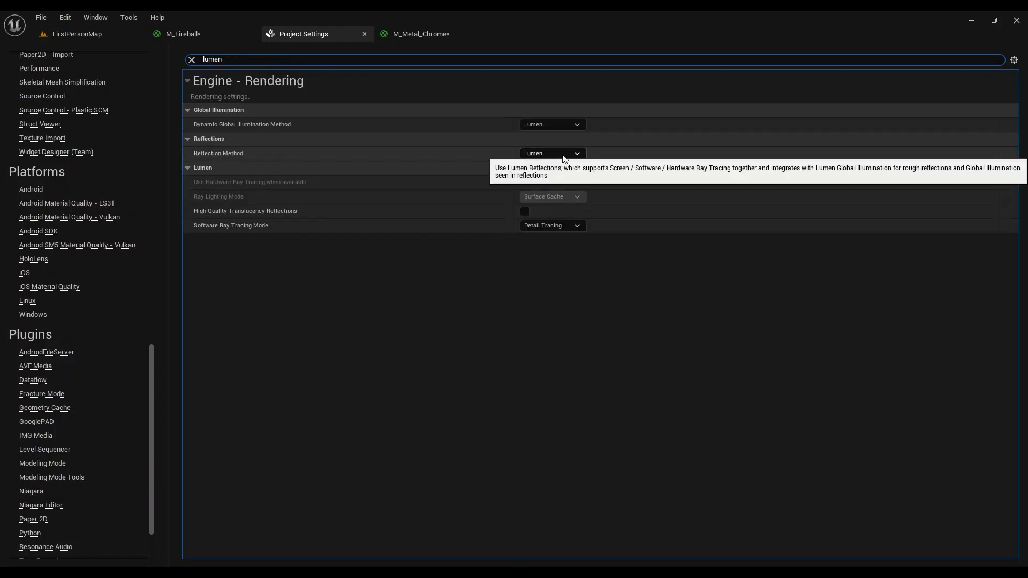
Set the project's Reflection Method to None, after trying Screen Space, and view FirstPersonMap.
left_click(563, 155)
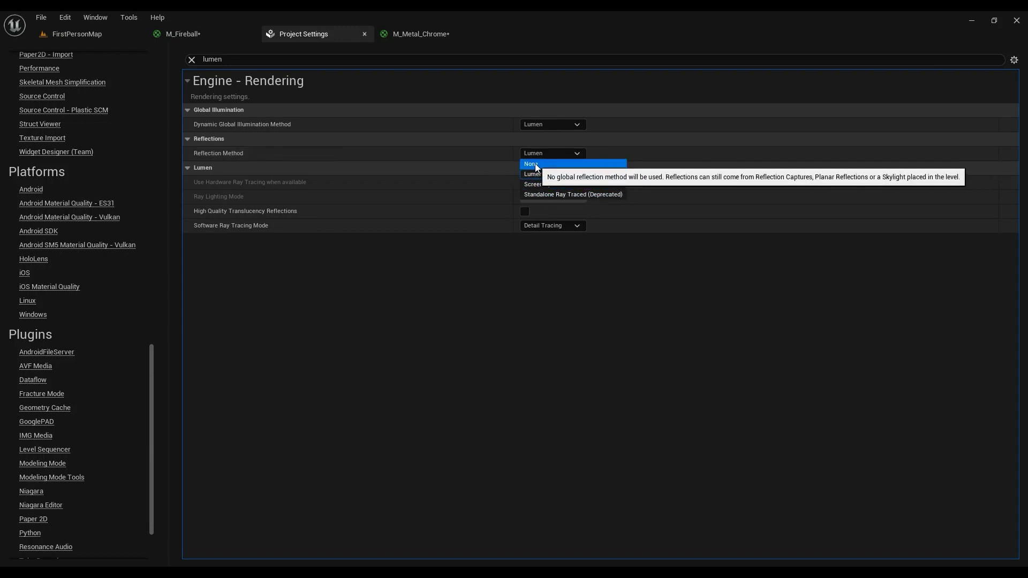
left_click(563, 164)
left_click(561, 153)
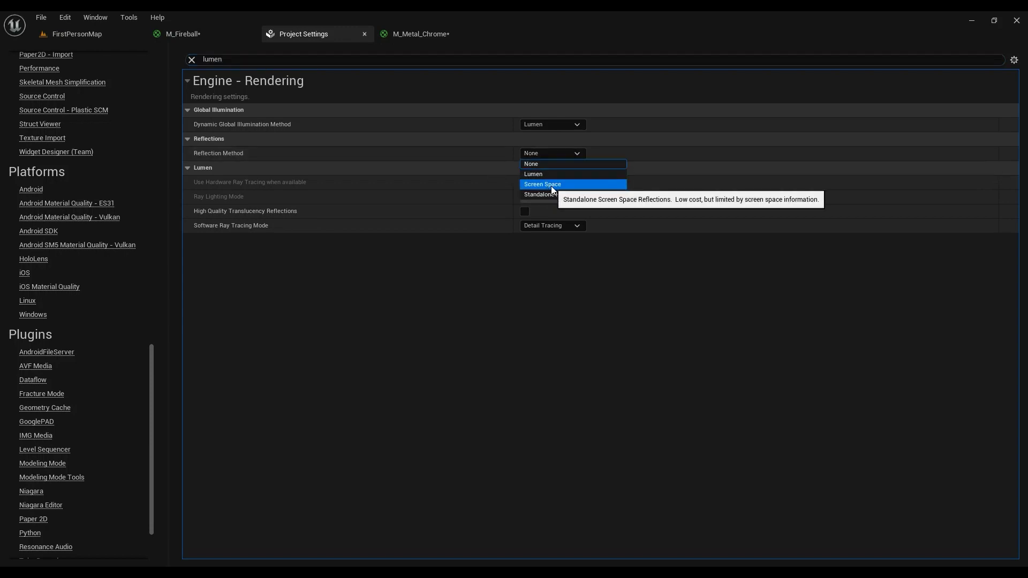
left_click(554, 185)
left_click(548, 153)
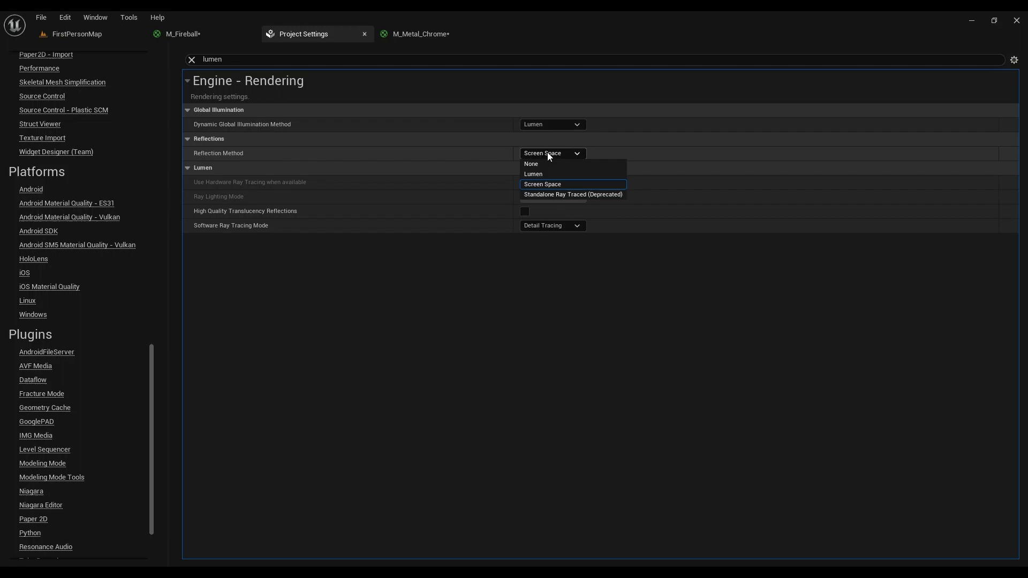
left_click(409, 32)
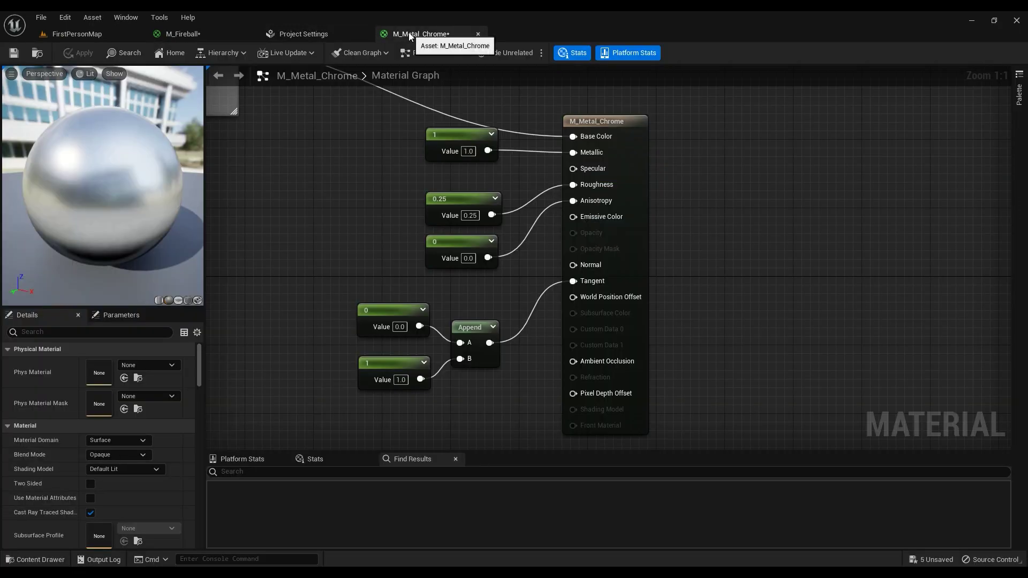
left_click(297, 35)
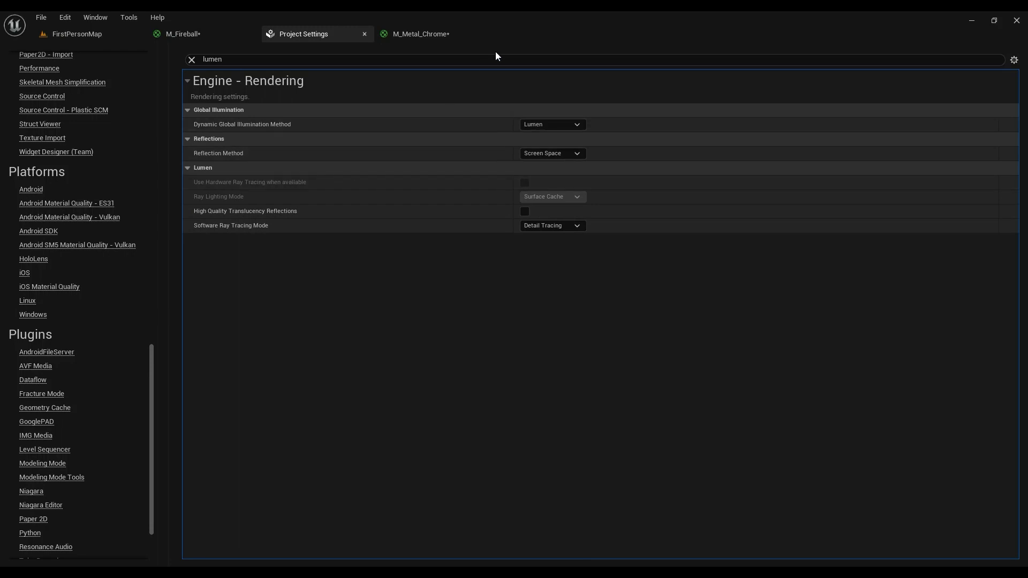
left_click(549, 154)
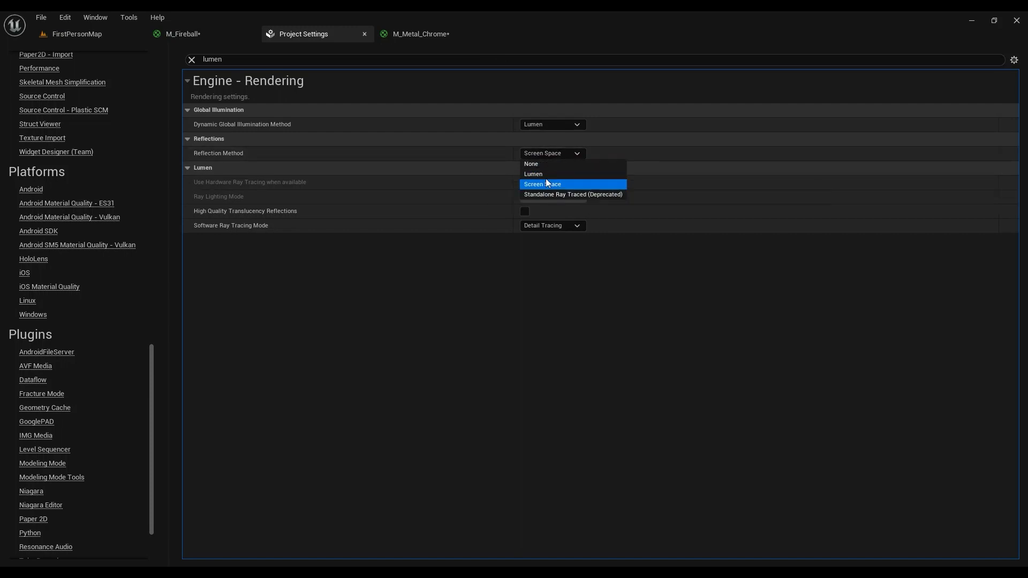
left_click(539, 166)
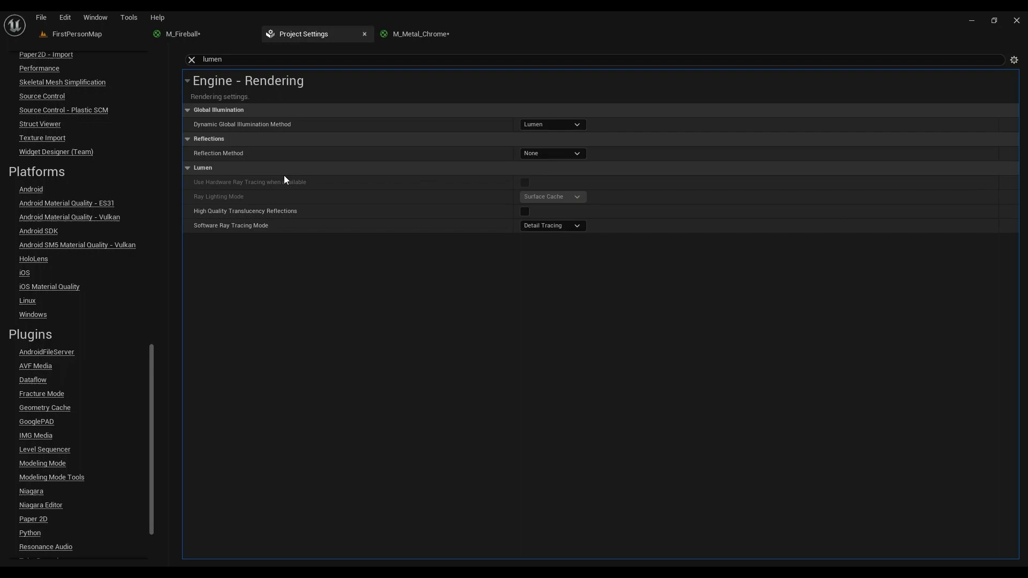
left_click(75, 34)
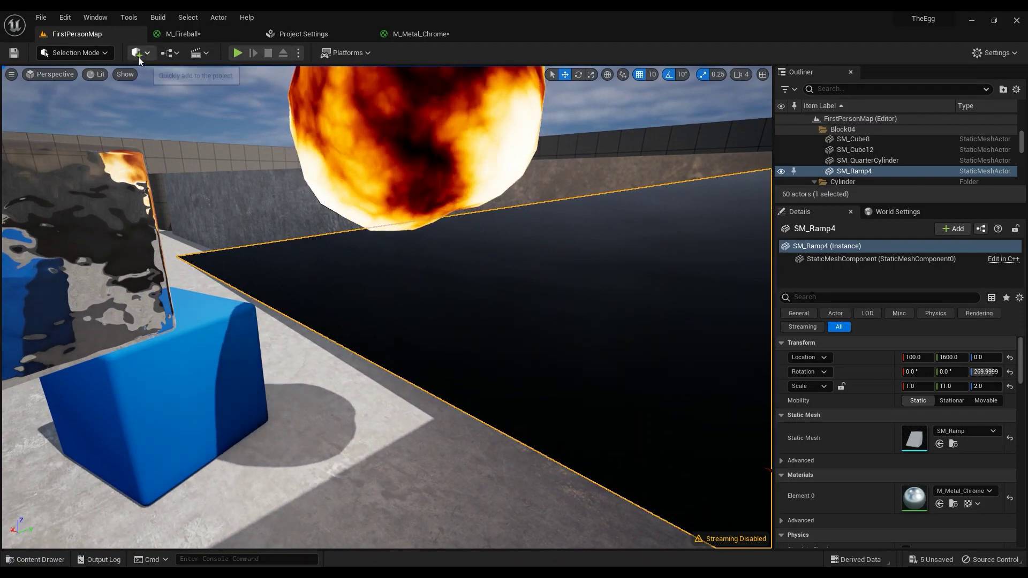
Place a Sphere Reflection Capture from Quick Add beside the blue cube near the ramp.
left_click(138, 53)
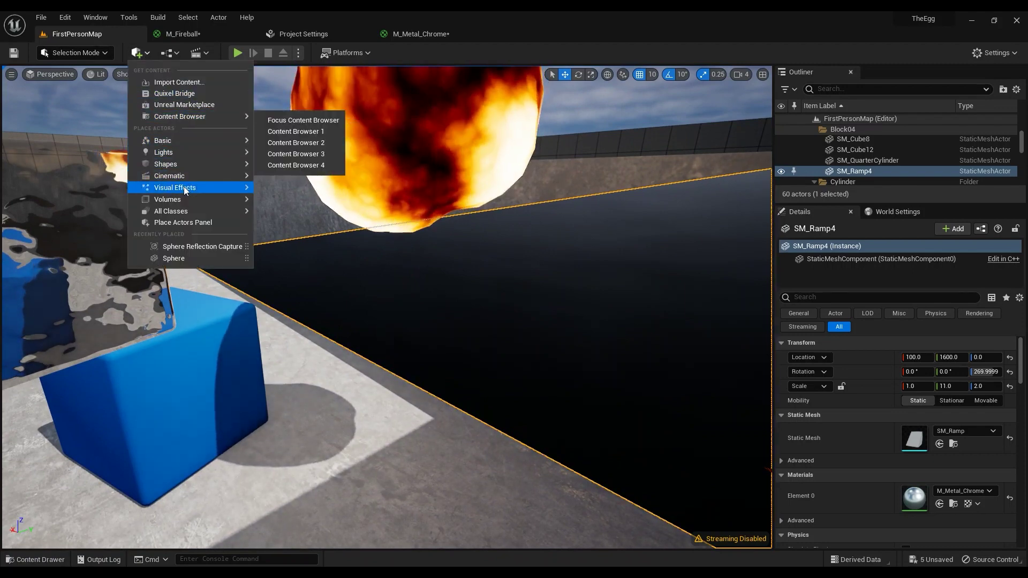
mouse_move(176, 187)
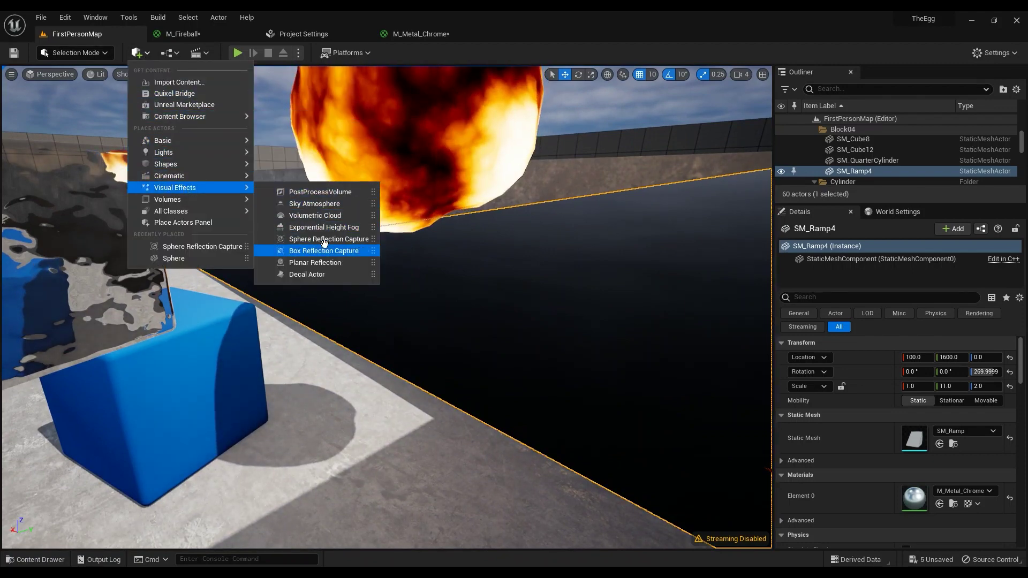
left_click_drag(325, 271, 271, 305)
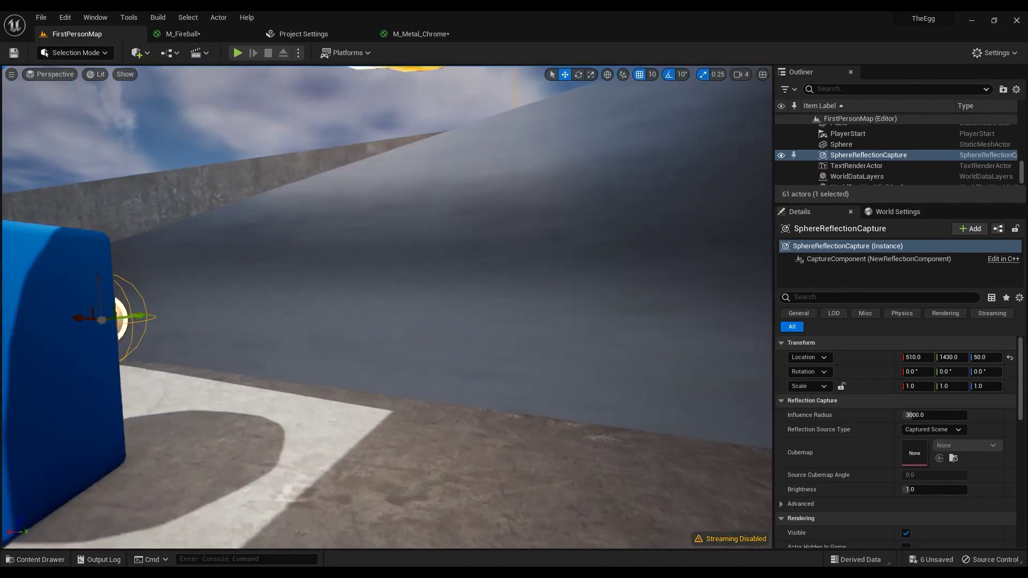
right_click_drag(271, 305, 271, 306)
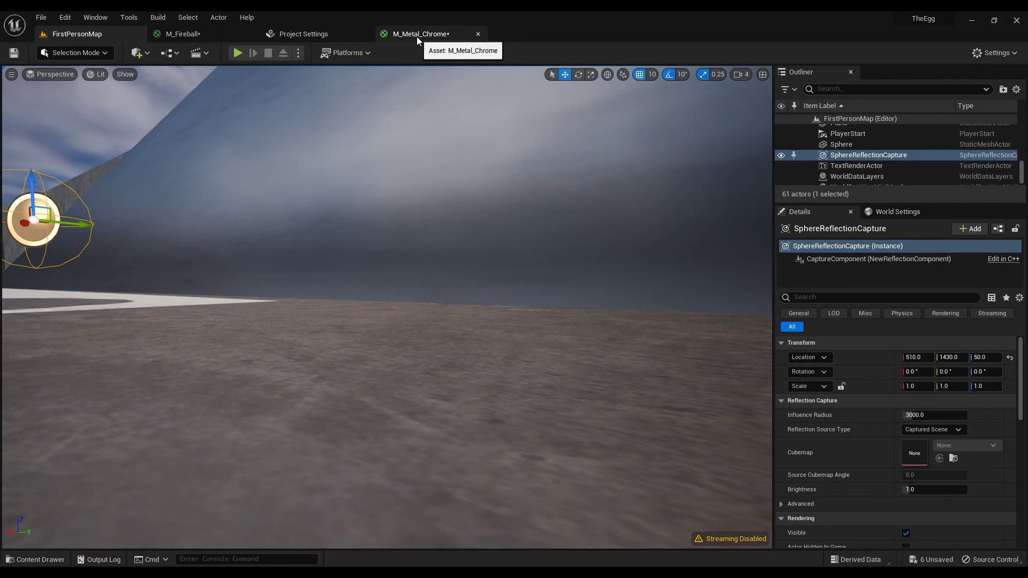
Set M_Metal_Chrome's anisotropy constant back to 1, apply, and view the ramp in the level.
left_click(416, 37)
left_click(468, 258)
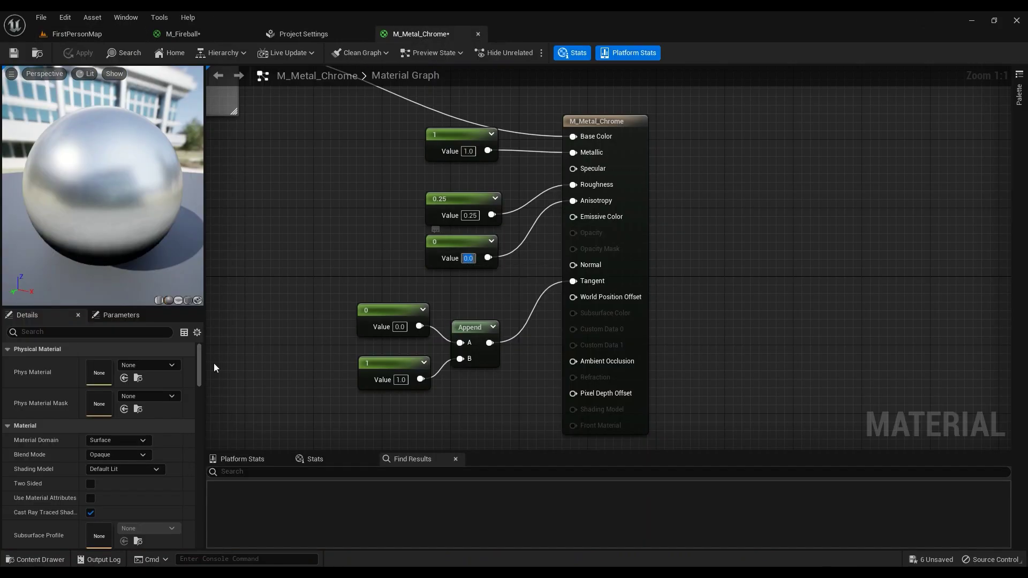
type("1")
key("Return")
left_click(80, 53)
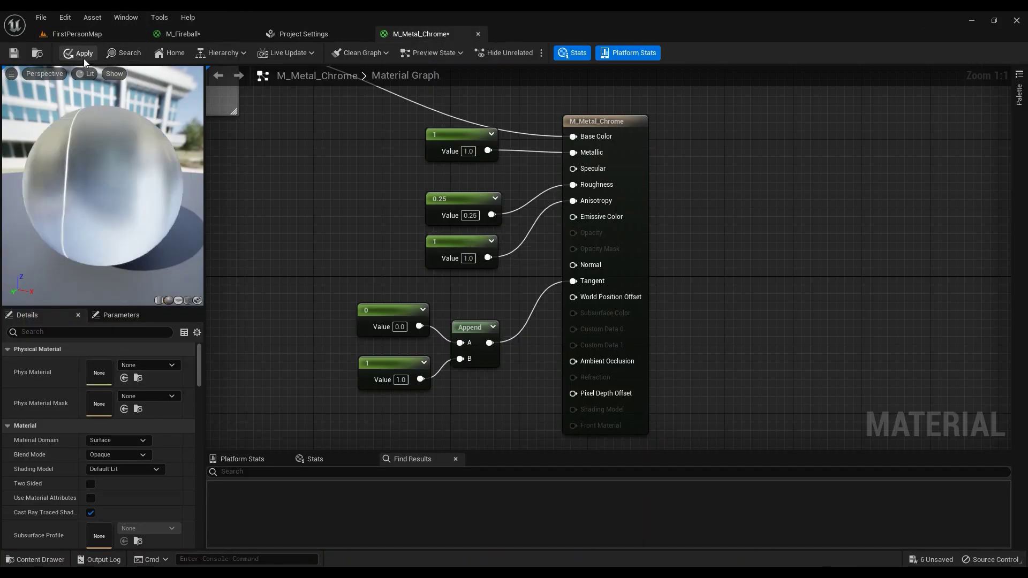
left_click(81, 34)
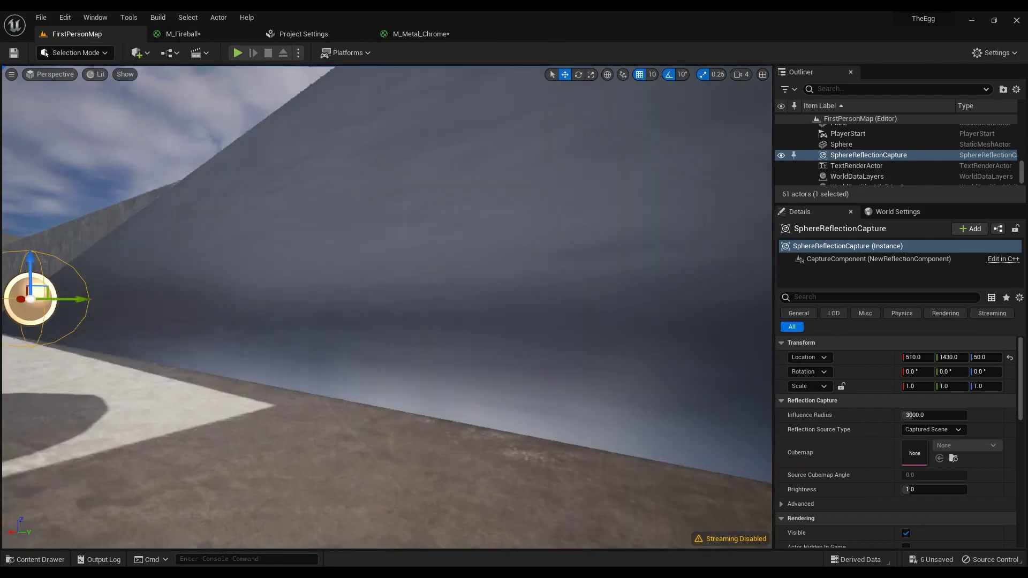
right_click_drag(134, 85, 214, 161)
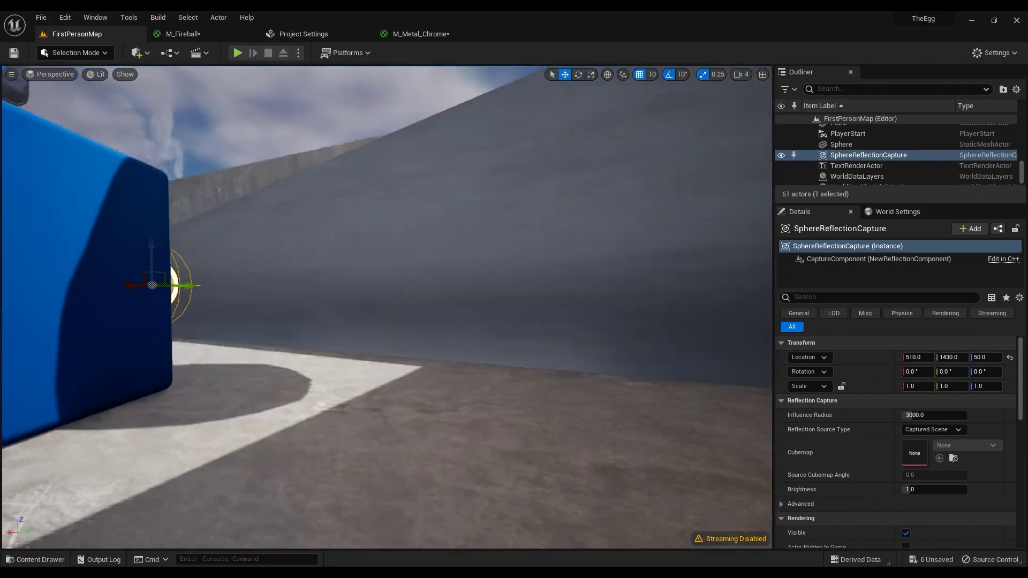
right_click_drag(386, 306, 263, 249)
Float the material editor as a separate window over the level view.
left_click_drag(406, 34, 258, 307)
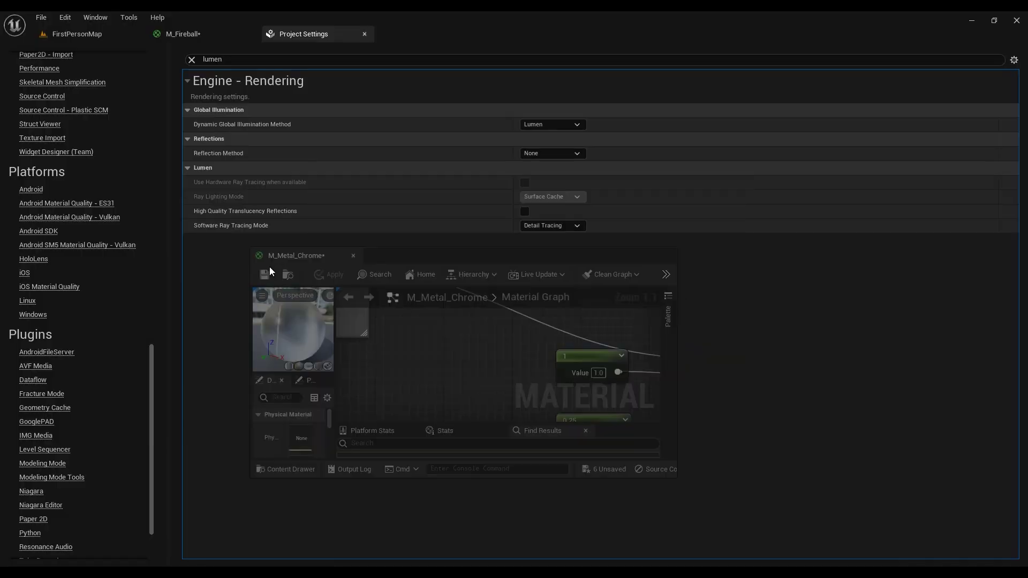
left_click(80, 34)
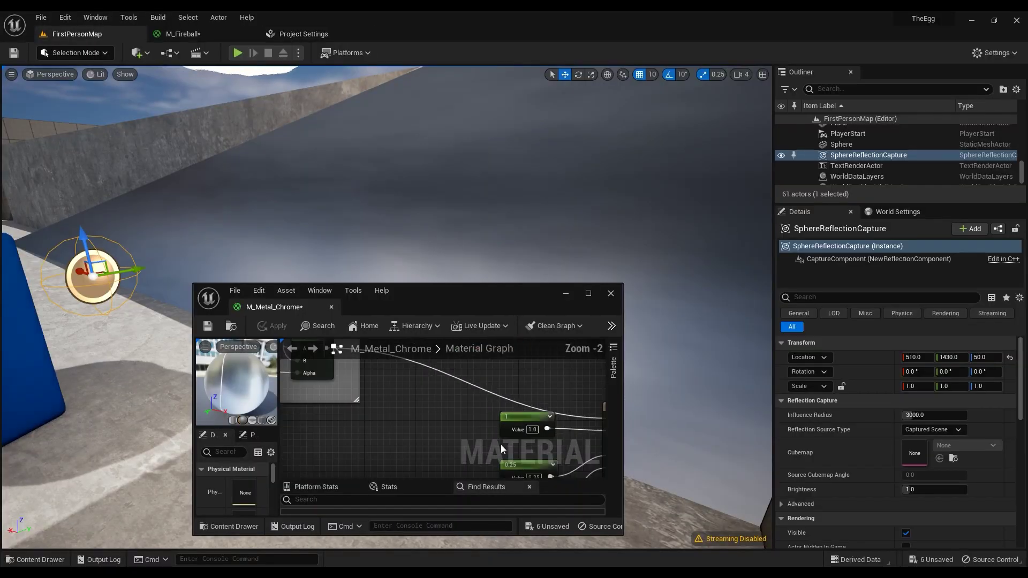
scroll(500, 444, "down", 2)
scroll(404, 398, "down", 2)
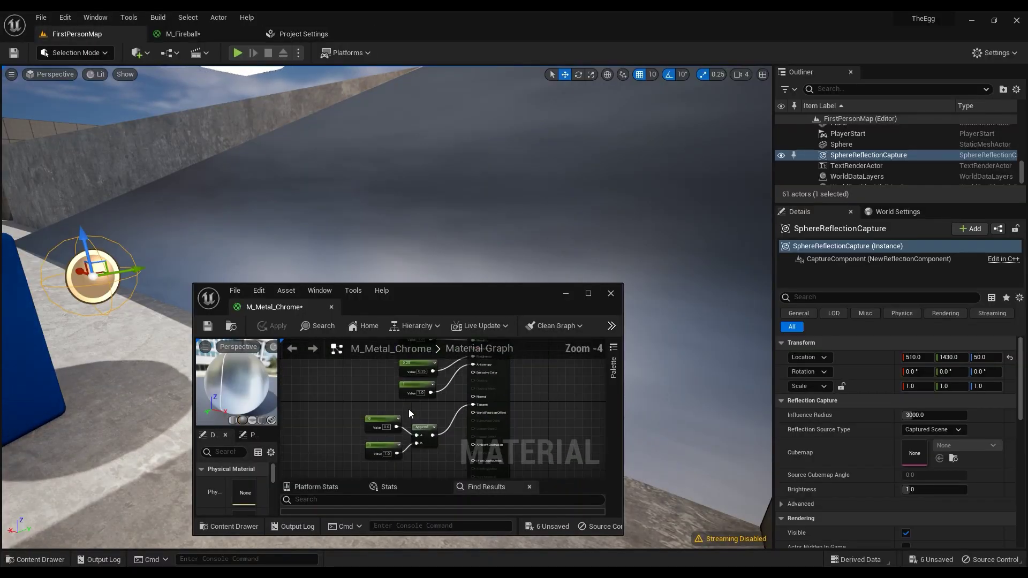
scroll(402, 399, "up", 1)
Convert the anisotropy constant into a parameter named Param and apply the material.
right_click(434, 393)
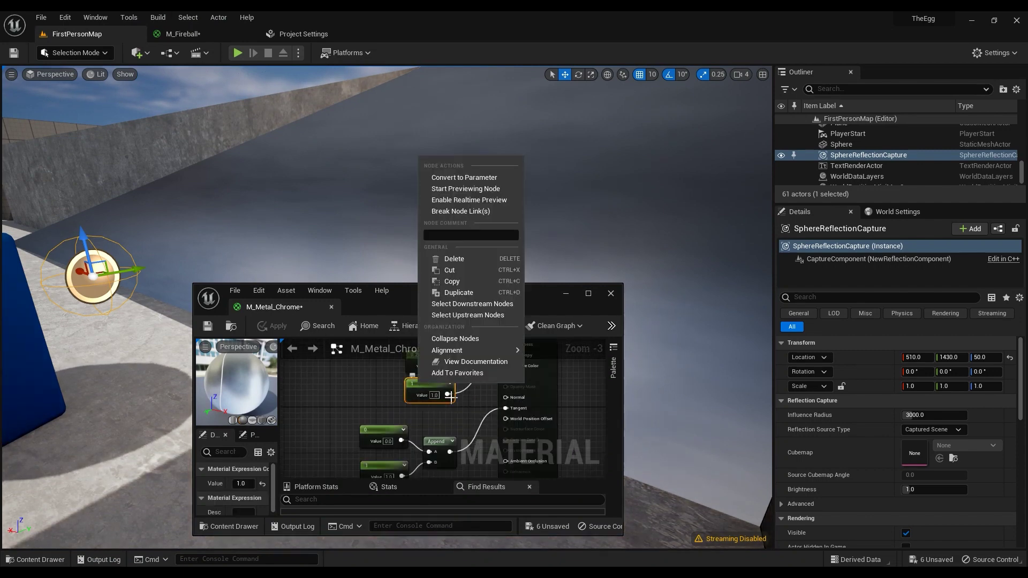
left_click(461, 175)
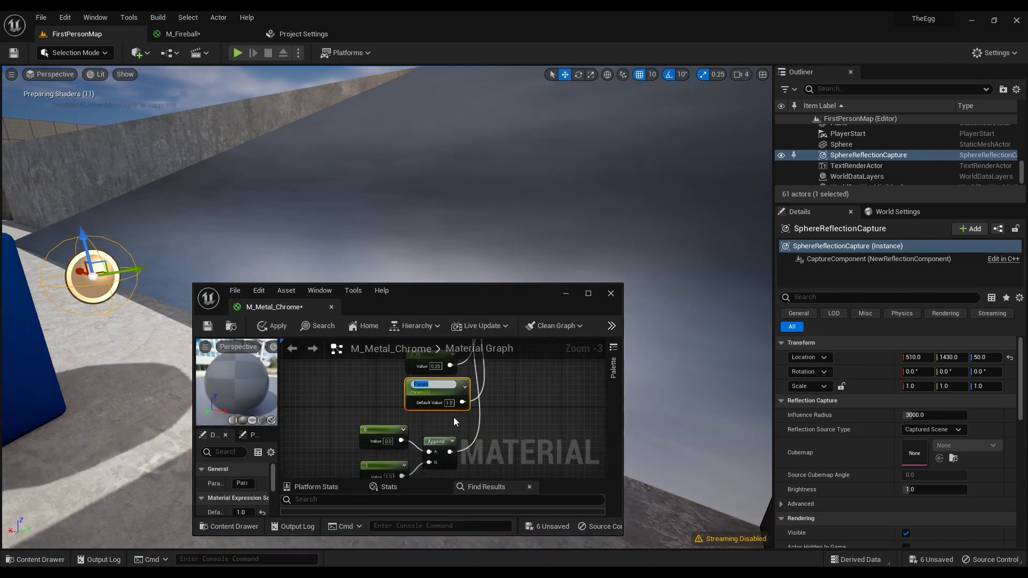
left_click(432, 420)
left_click(264, 329)
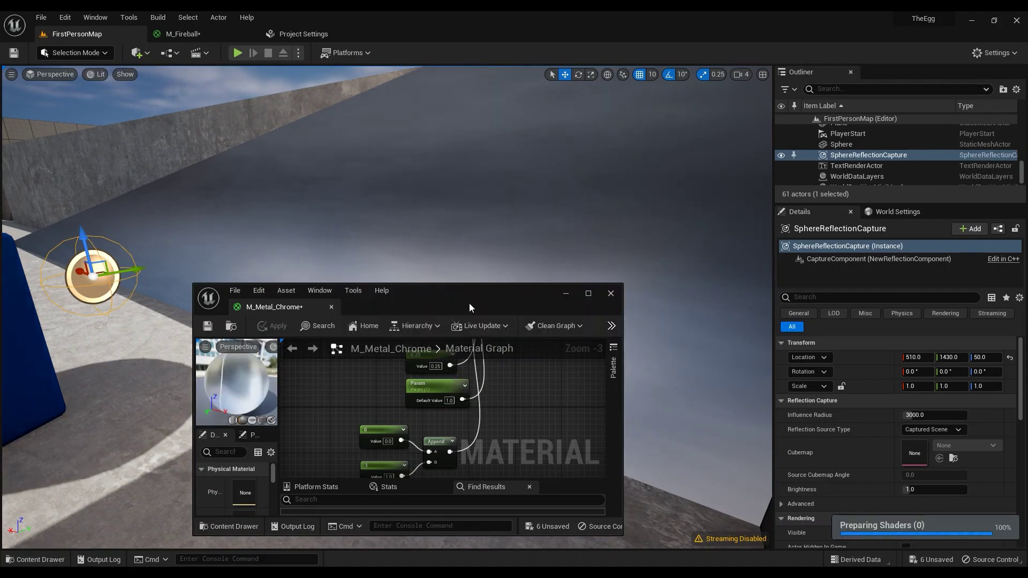
mouse_move(460, 427)
right_mouse_down()
mouse_move(464, 396)
mouse_move(383, 450)
right_mouse_up()
Change Param's default value to 0 and back to 1, watching the ramp live.
type("0")
key("Return")
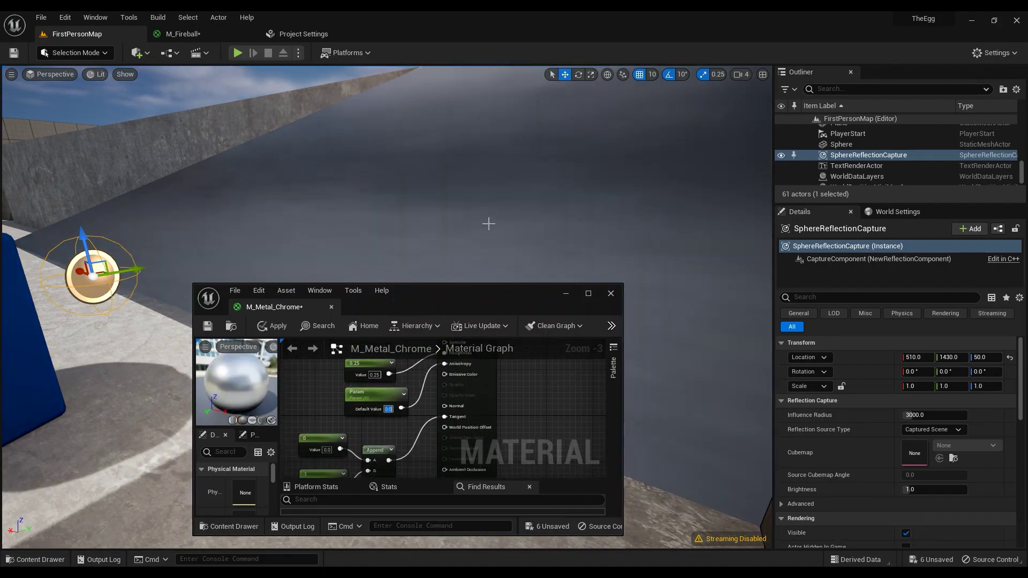
right_click_drag(375, 214, 407, 182)
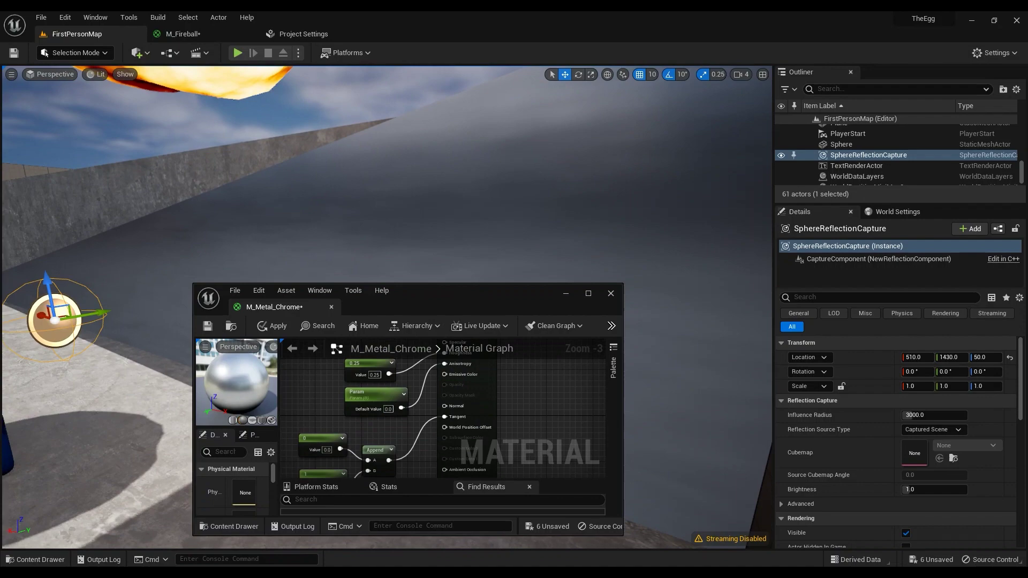
left_click(388, 410)
type("1")
key("Return")
mouse_move(375, 241)
right_mouse_down()
mouse_move(343, 230)
mouse_move(407, 203)
right_mouse_up()
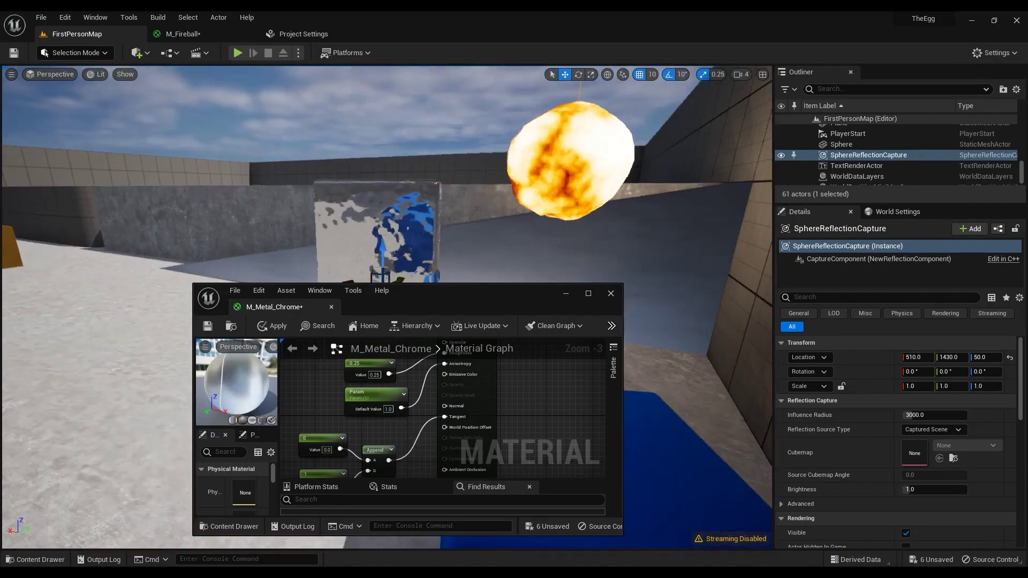
right_click_drag(483, 224, 488, 220)
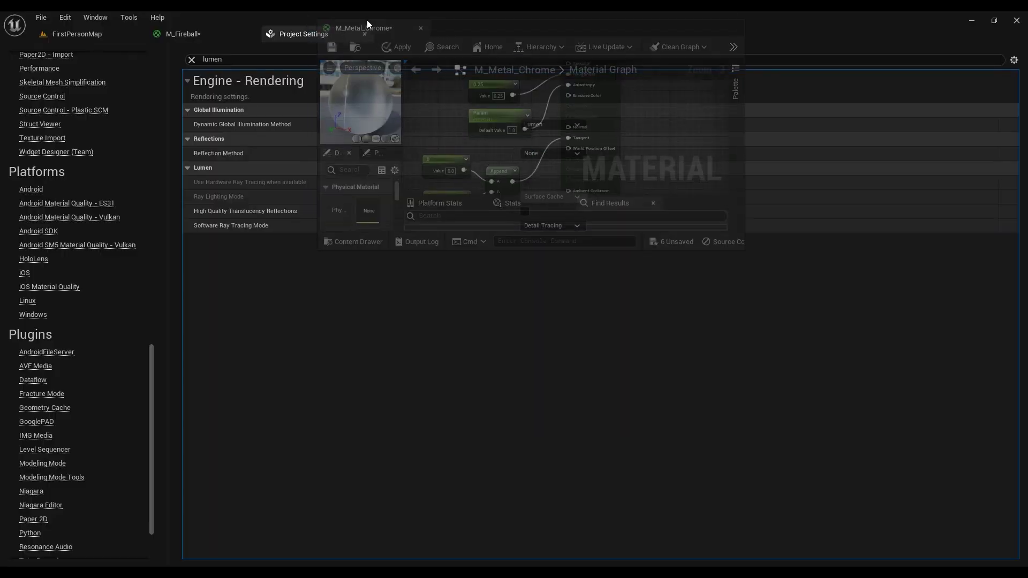
Dock M_Metal_Chrome into the tab bar, confirm Reflection Method is None, then return to FirstPersonMap.
left_click_drag(309, 308, 367, 30)
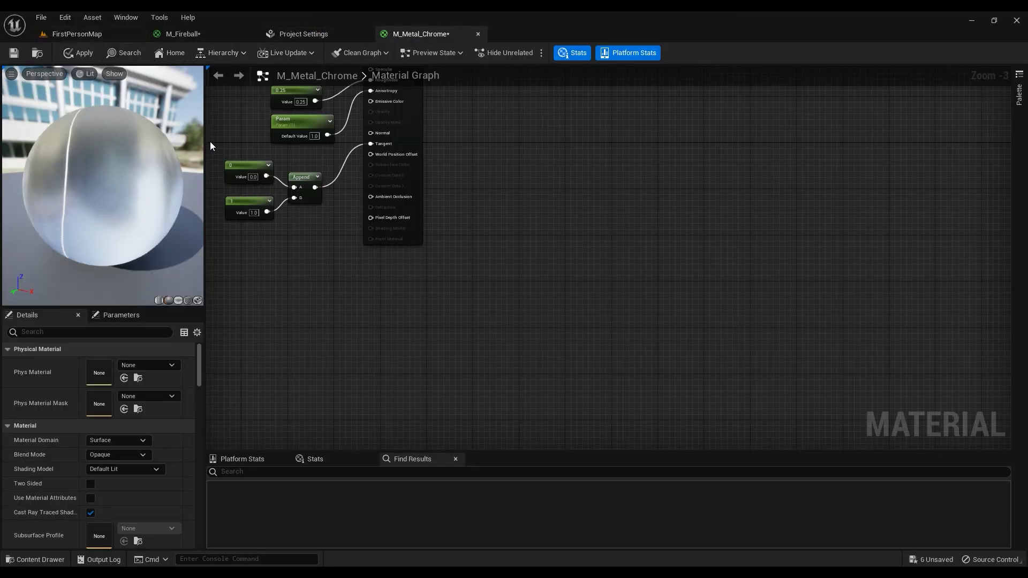
left_click(308, 38)
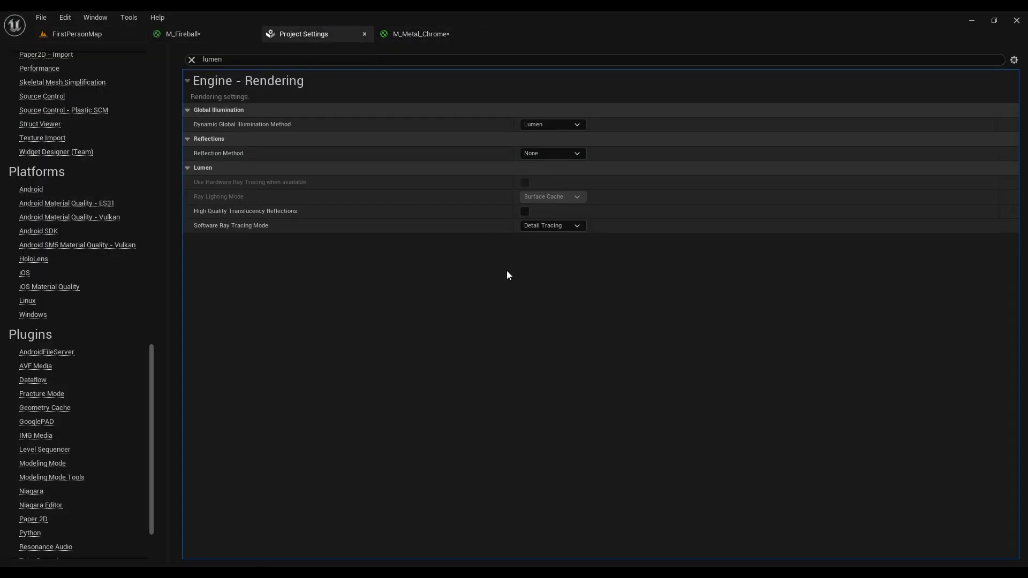
left_click(552, 153)
left_click(76, 34)
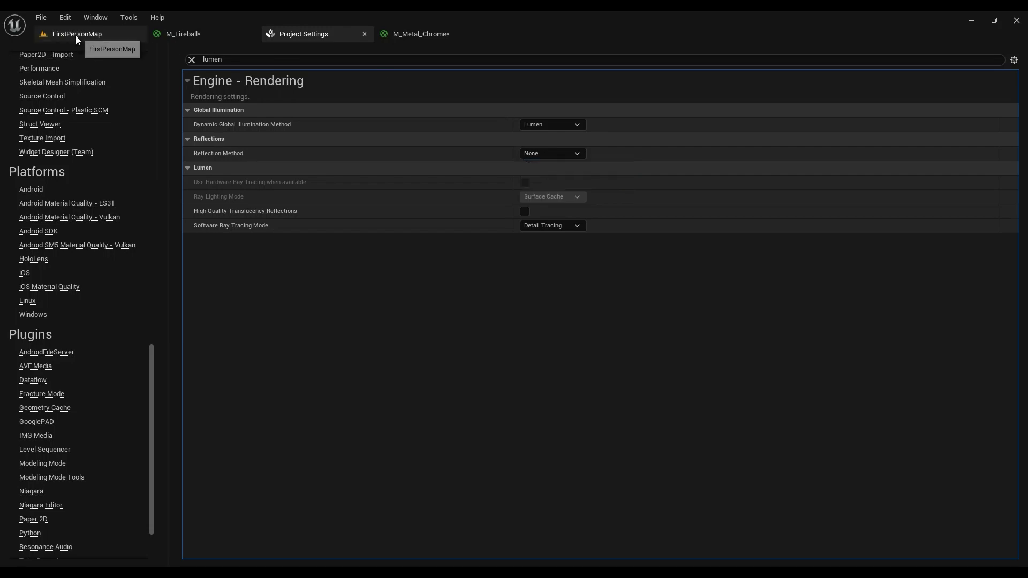